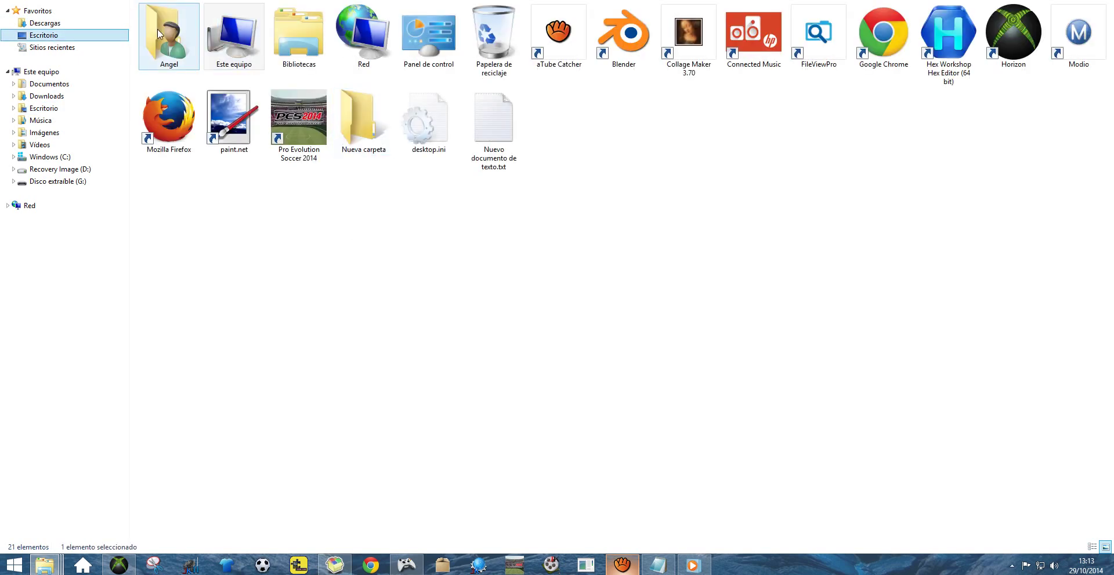
Step: Write the line "DESKTOP = DLC = PARCHE (PATH)" in the desktop's Nuevo documento de texto.txt
click(658, 214)
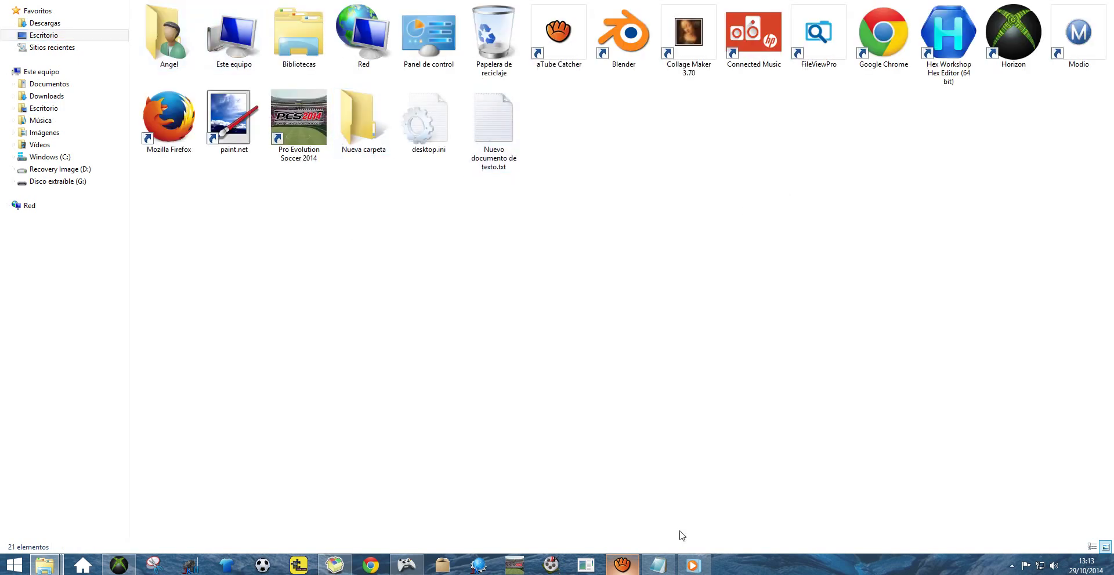
double_click(487, 140)
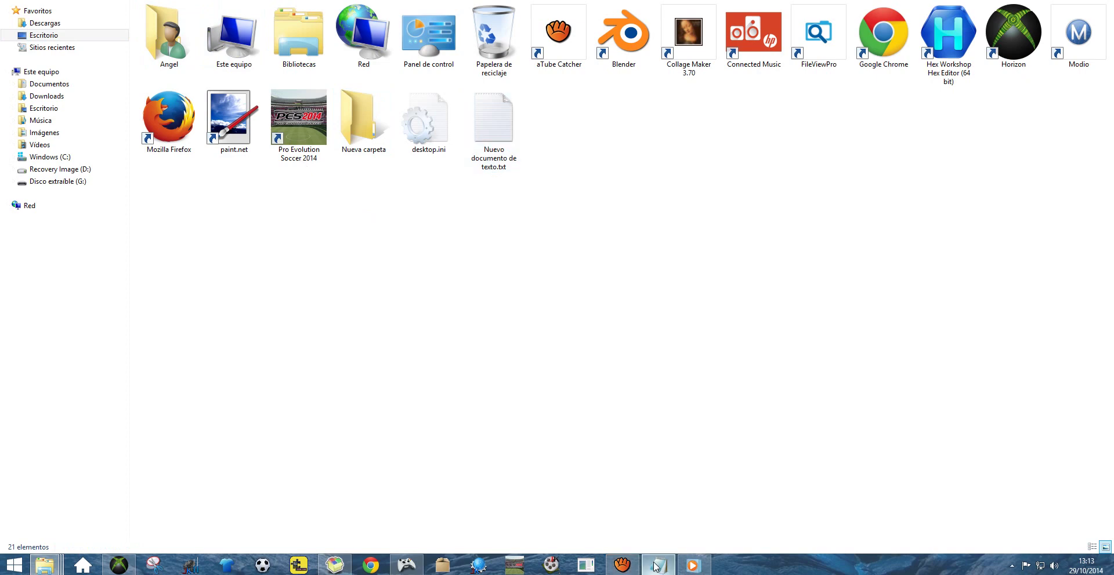
drag(485, 45, 664, 93)
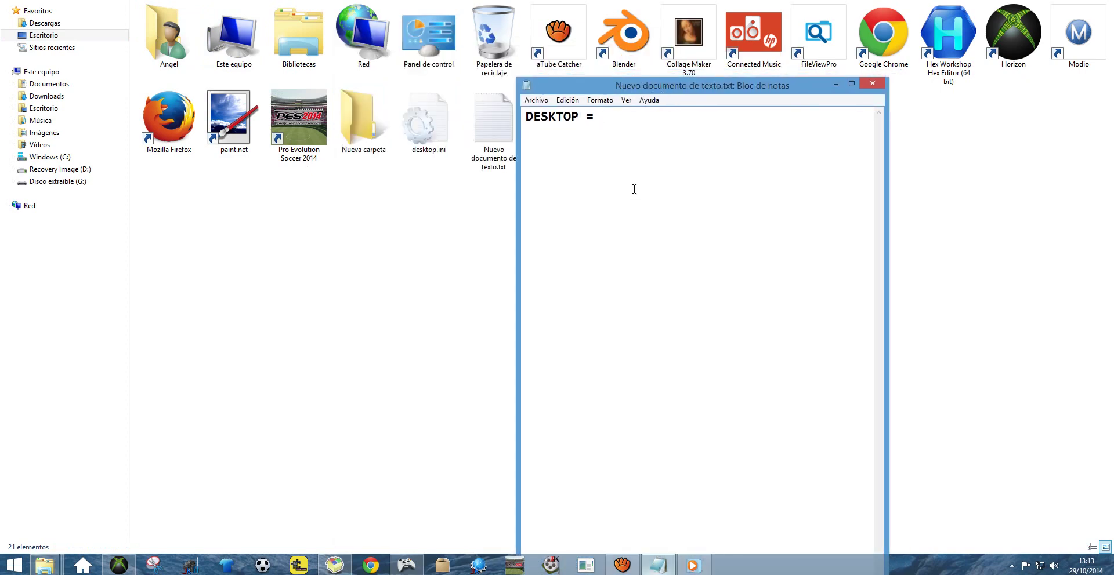
text(DLC = PARCHE (P)
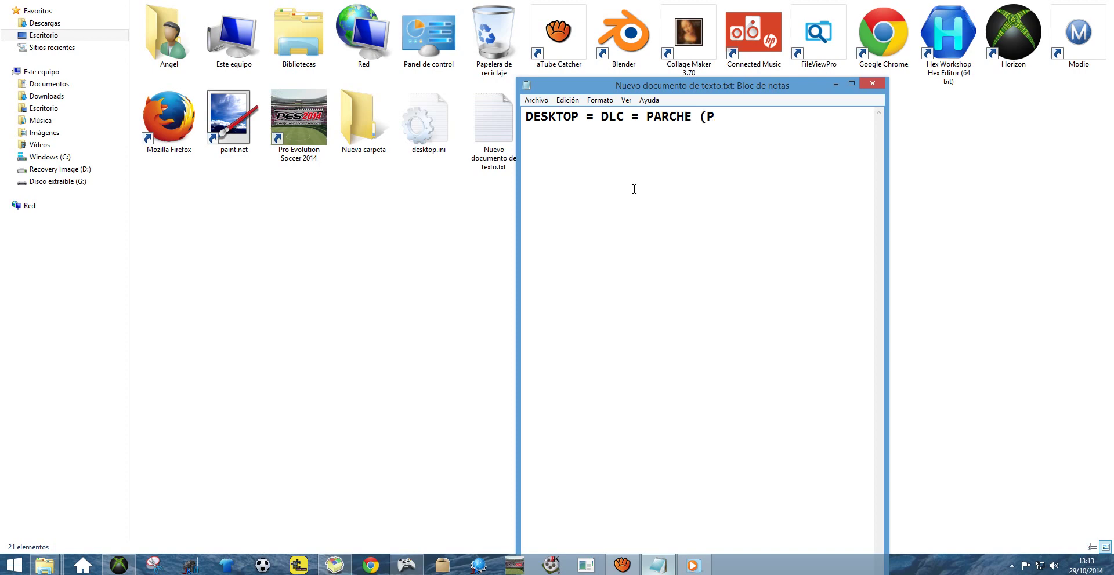
text(ATH))
drag(767, 114, 523, 116)
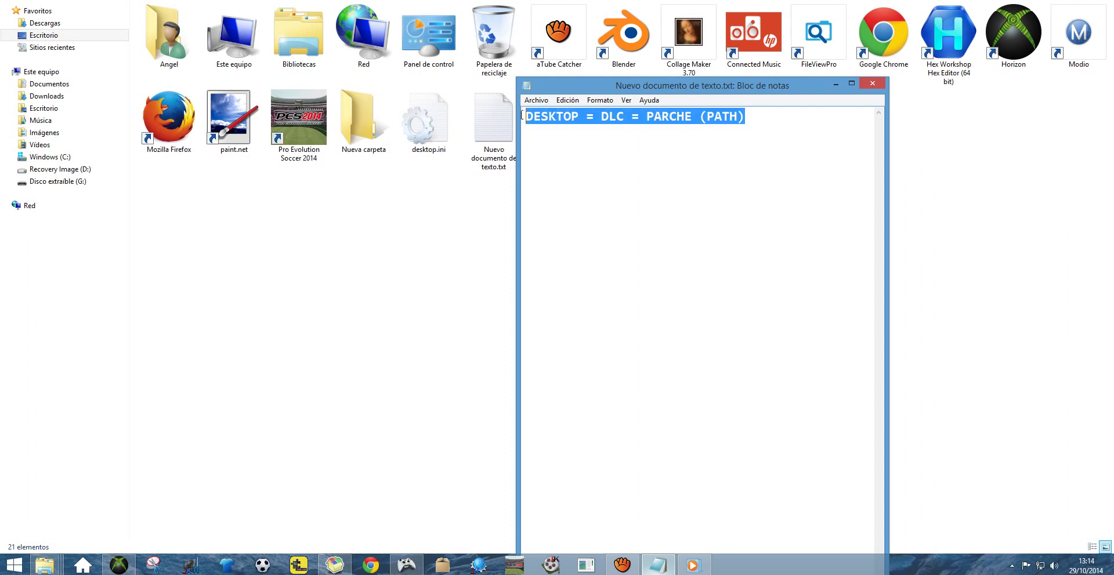
click(655, 132)
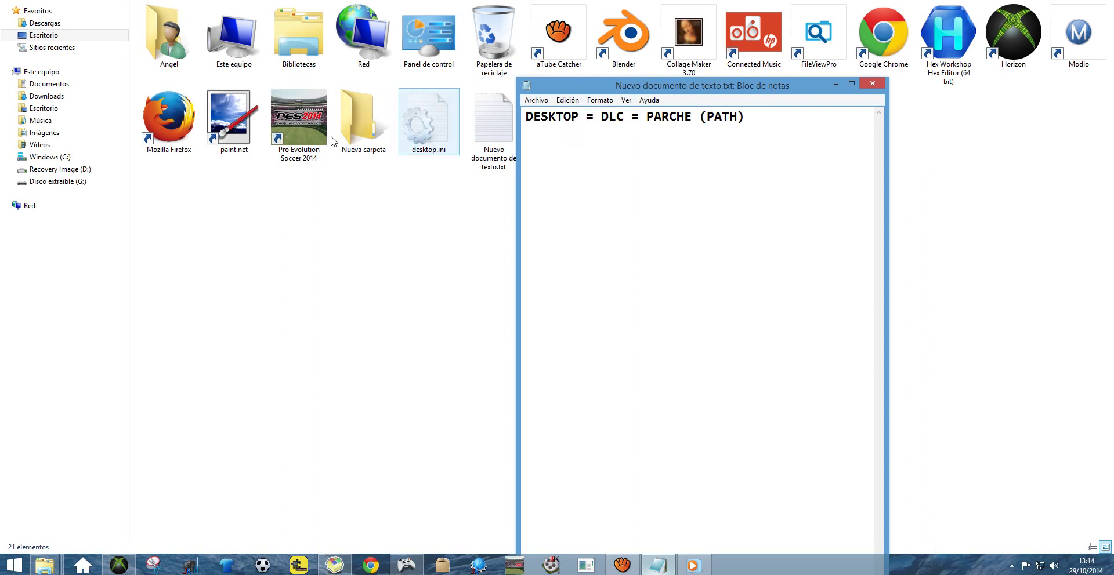
Step: Rename the Nueva carpeta folder on the desktop as PARCHE and open it
click(350, 140)
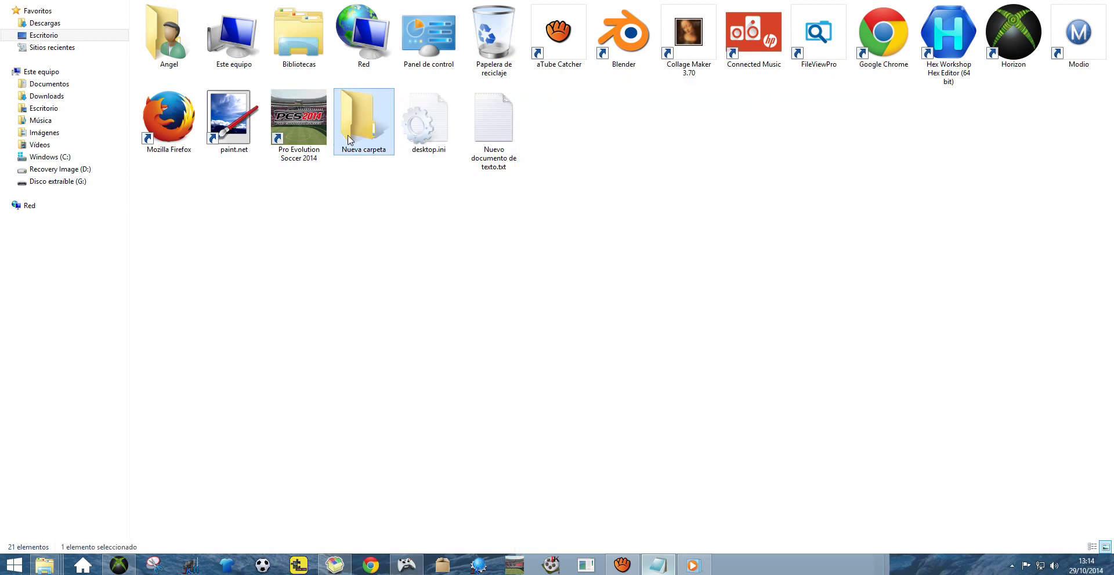
right_click(350, 139)
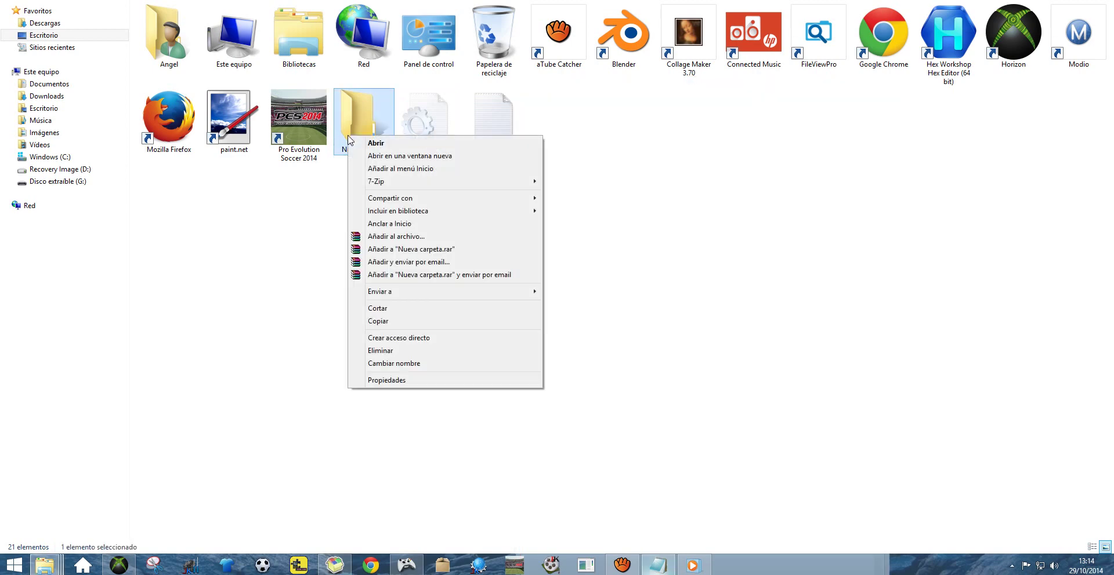
click(399, 363)
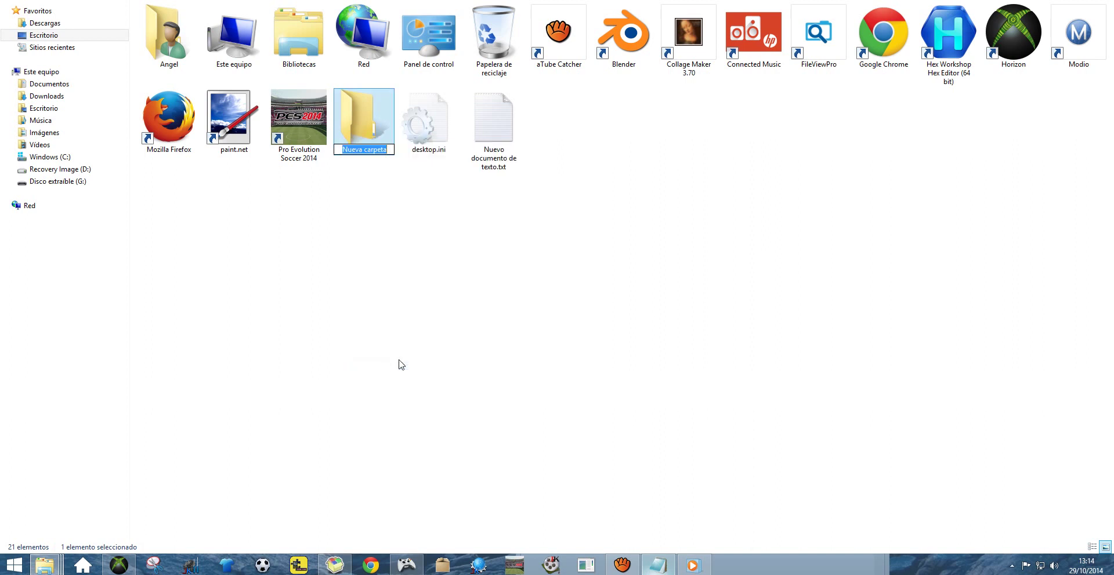
text(XBO)
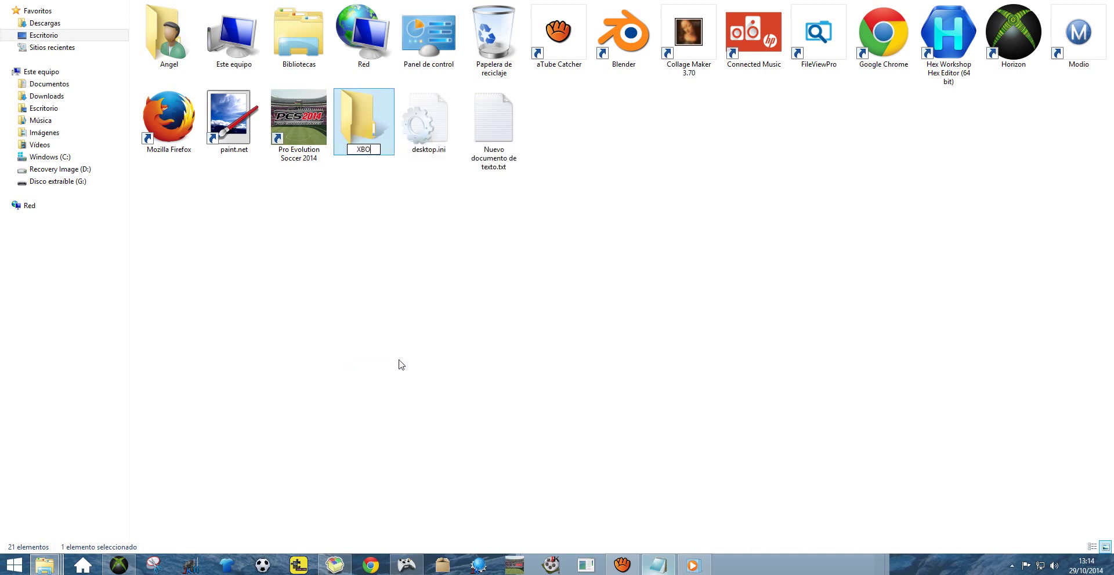
key(BackSpace)
key(BackSpace)
key(BackSpace)
text(PARCH)
key(BackSpace)
key(BackSpace)
key(BackSpace)
key(BackSpace)
key(BackSpace)
text(DLC)
key(ctrl+z)
key(ctrl+z)
key(ctrl+z)
key(ctrl+z)
key(ctrl+z)
key(ctrl+z)
key(ctrl+z)
text(E)
key(Return)
key(Return)
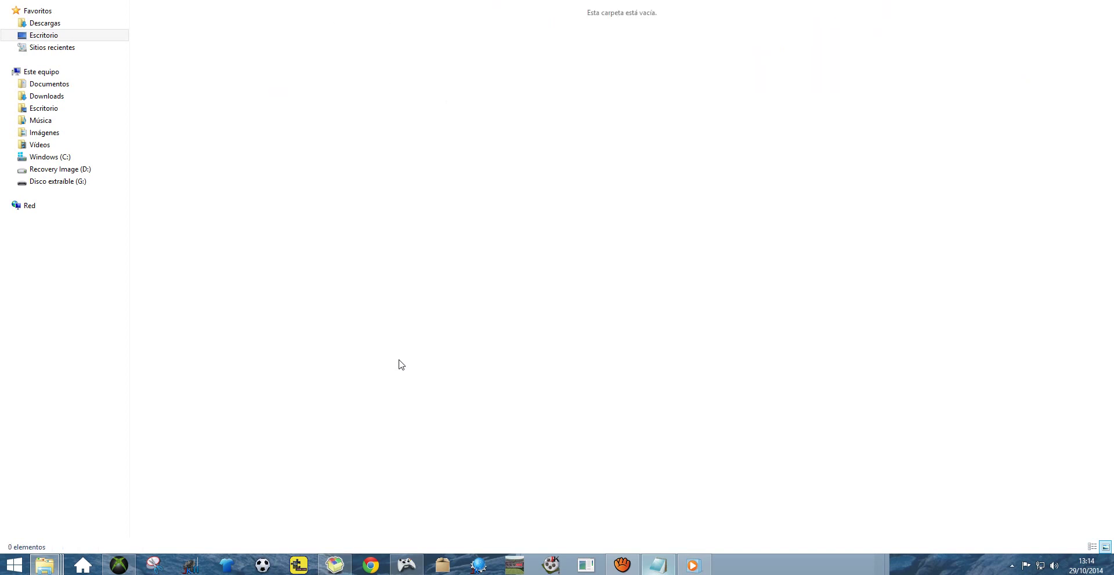
Step: Review the note's "DESKTOP = DLC = PARCHE (PATH)" line and return to the PARCHE folder
click(666, 571)
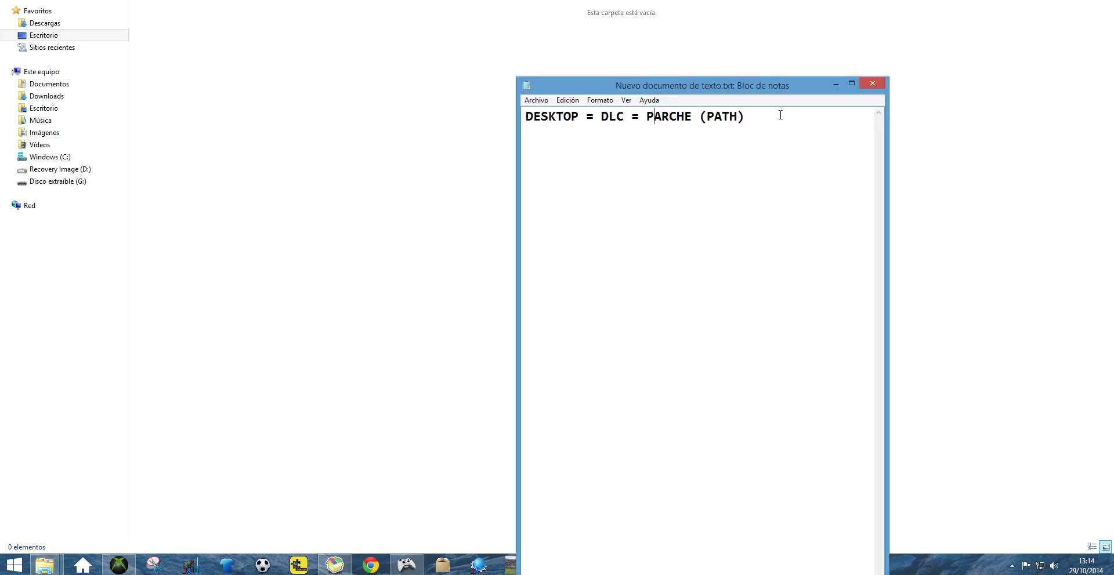
drag(780, 115, 479, 107)
click(295, 121)
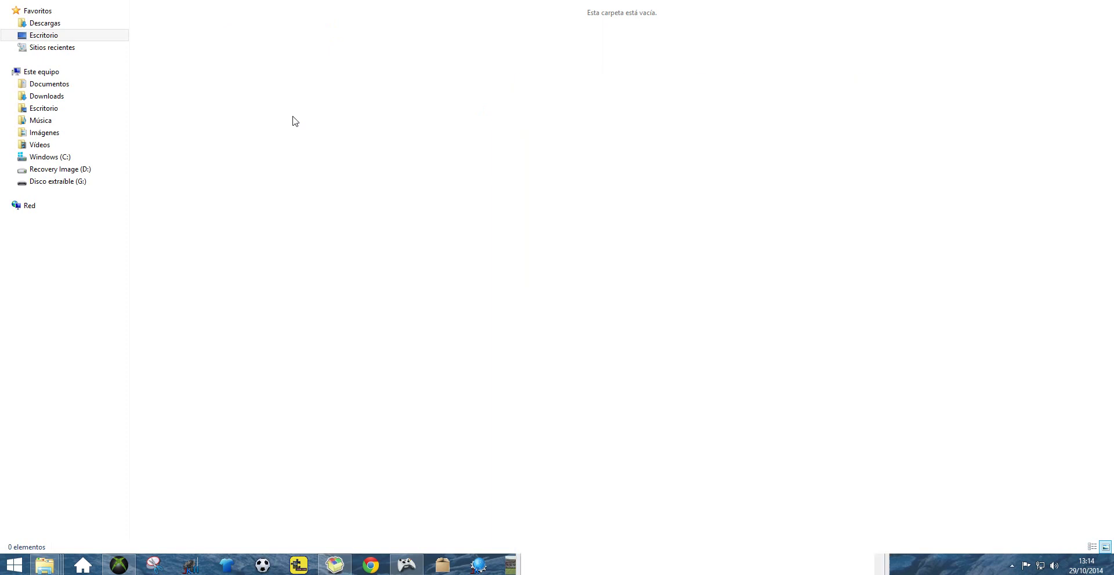
Step: Switch to Horizon and show the available file actions for DataPack6.10 1/1 on the flash drive
click(119, 568)
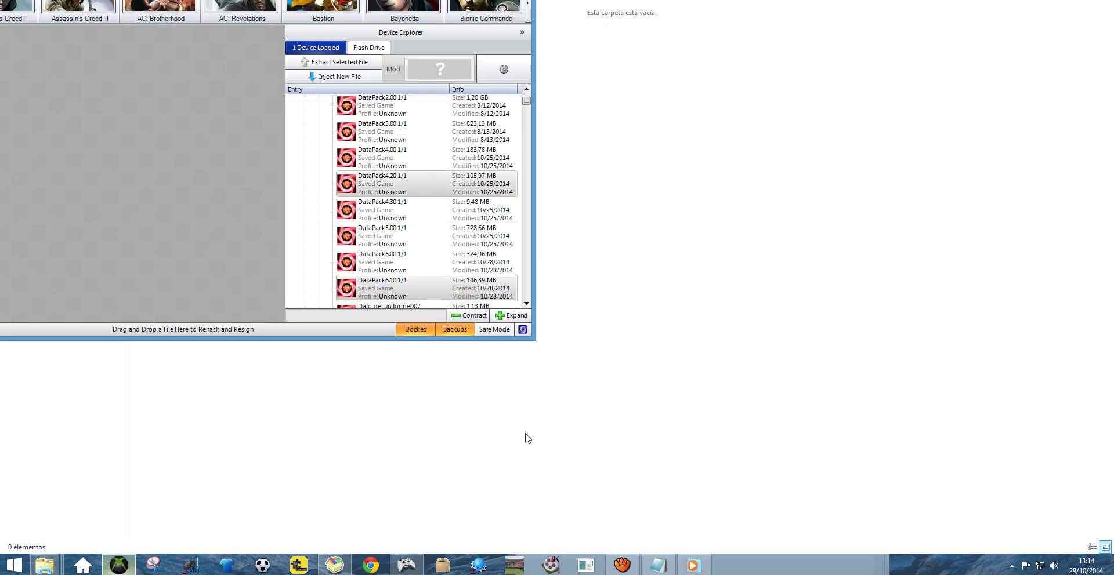
mouse_move(692, 566)
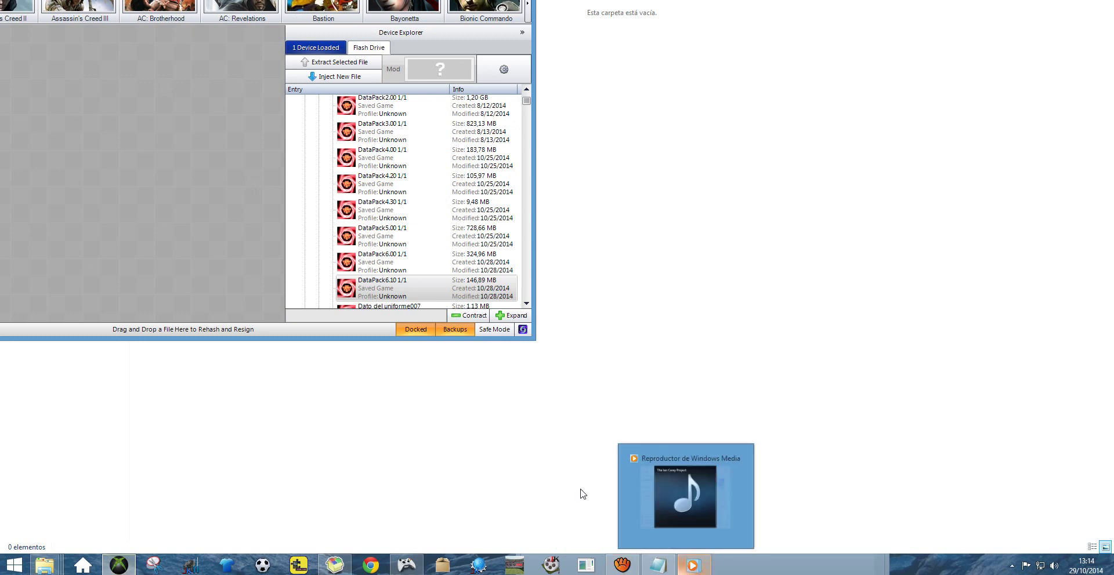
right_click(413, 286)
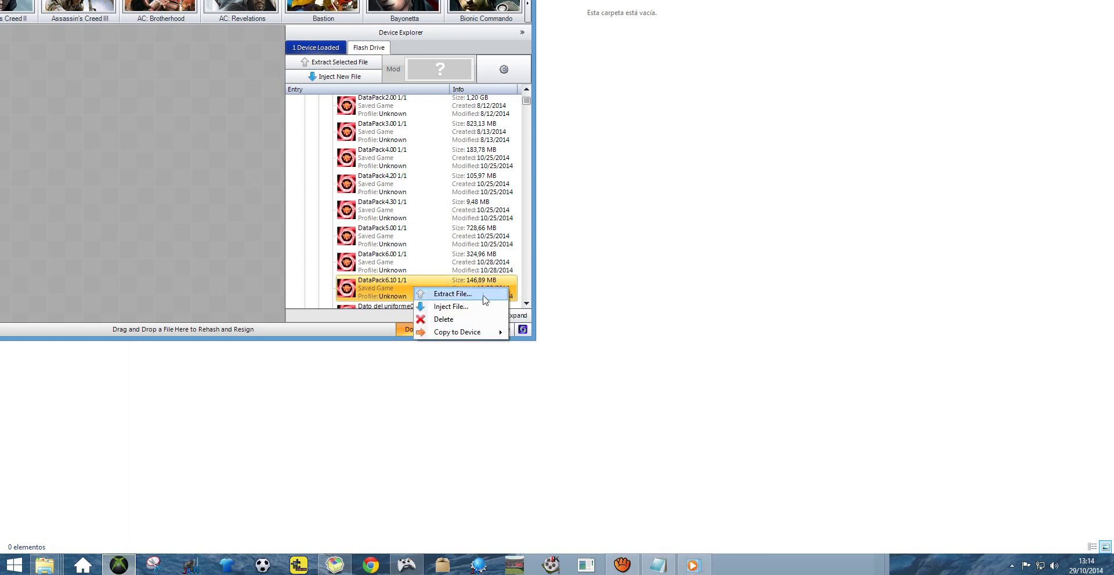
Step: Add the line "DATAPACK EXTRACK FILE" to the note, one blank line below the first, and highlight it
click(657, 565)
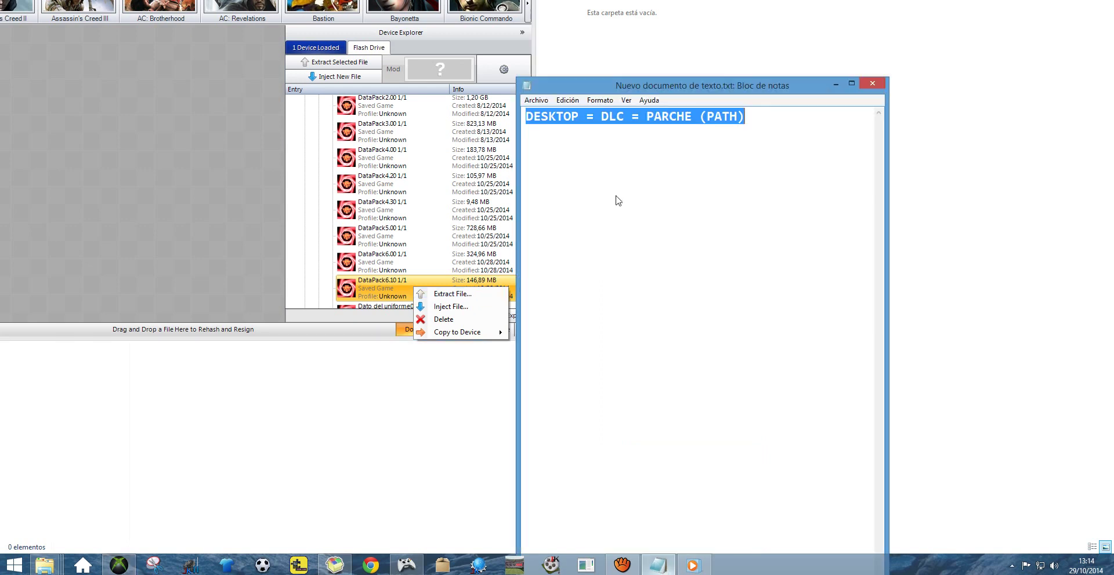
click(758, 119)
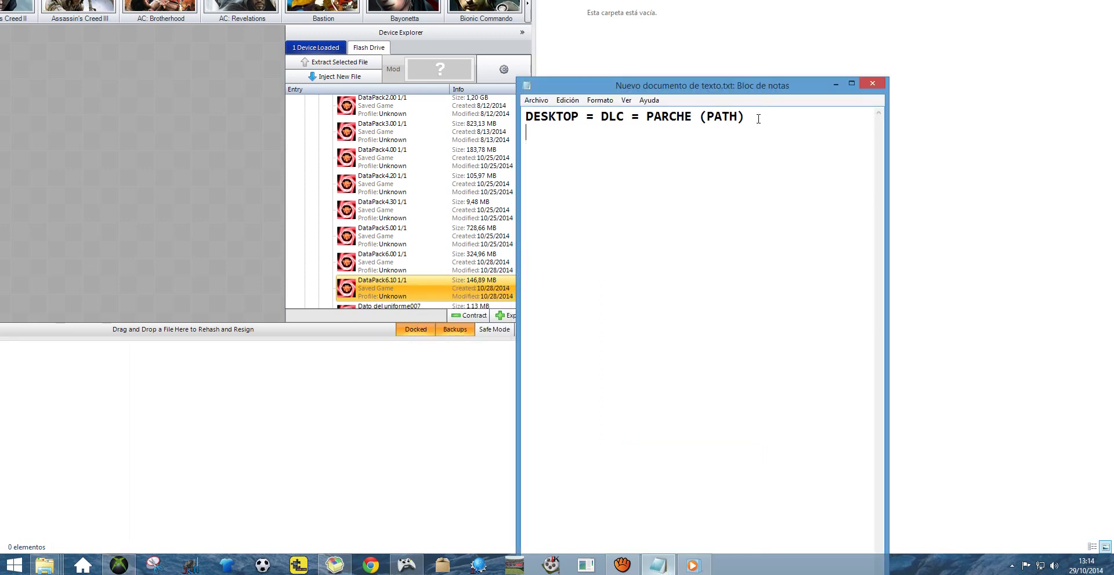
key(Return)
key(Return)
text(DATAPACK EX)
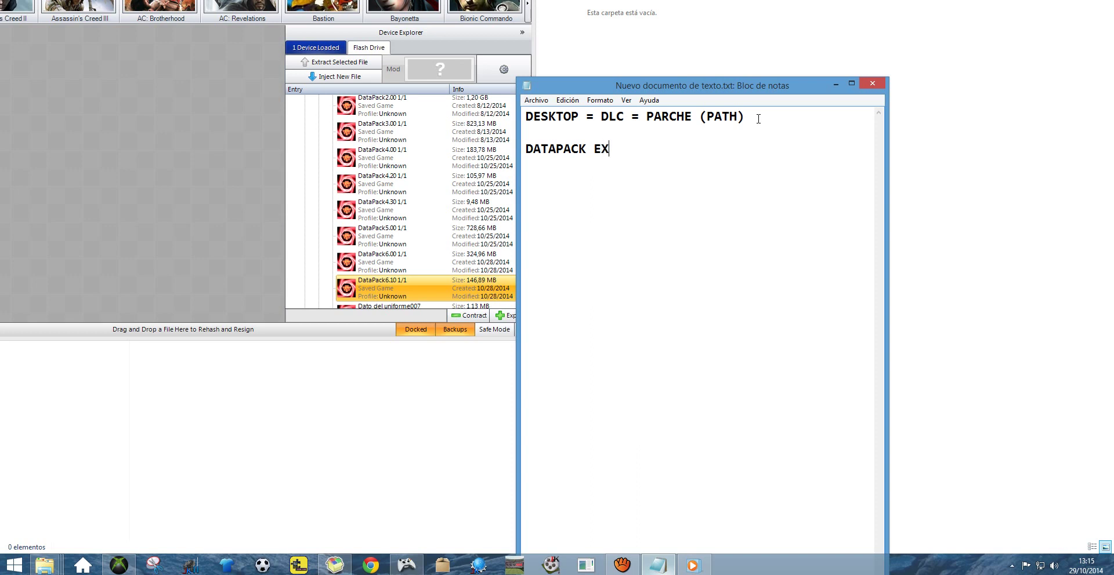
text(TRACK FILE)
key(shift+Home)
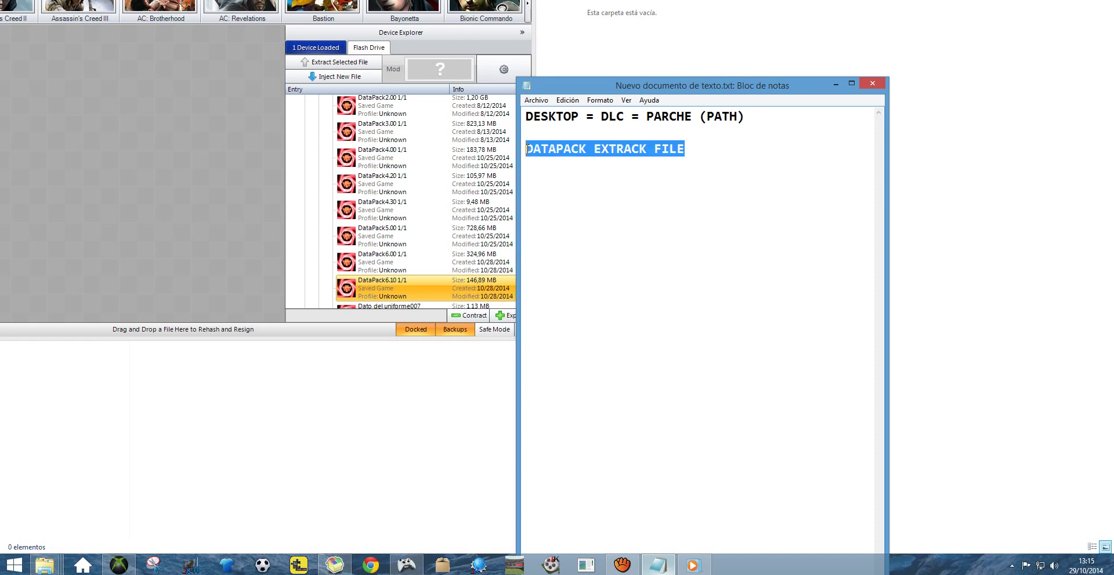
Step: Extract DataPack6.10 1/1 from the flash drive into the desktop's PARCHE folder as dt500_3899999.cpk.temp
right_click(407, 287)
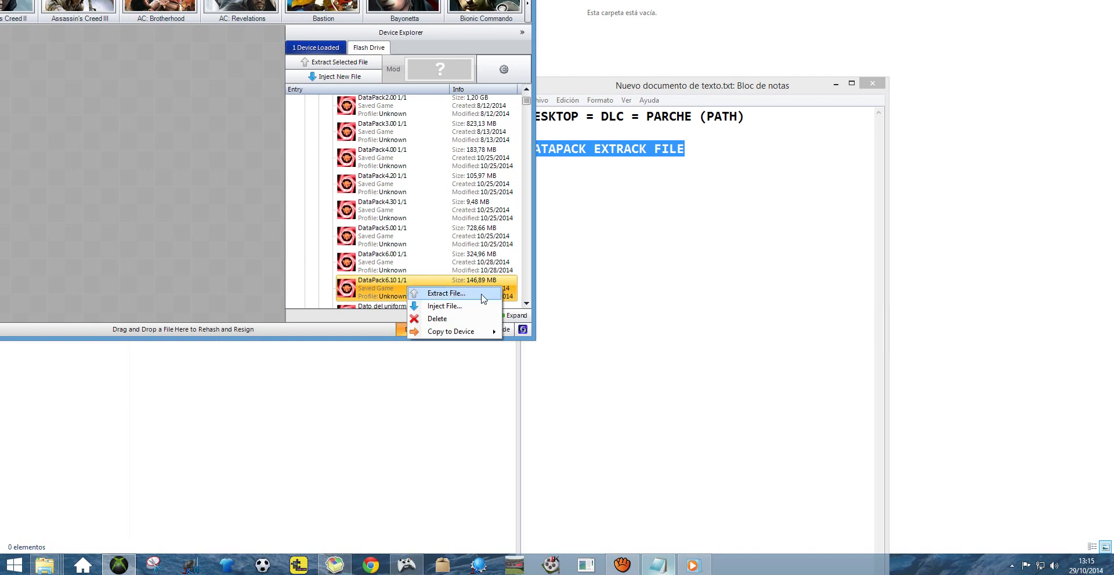
click(483, 298)
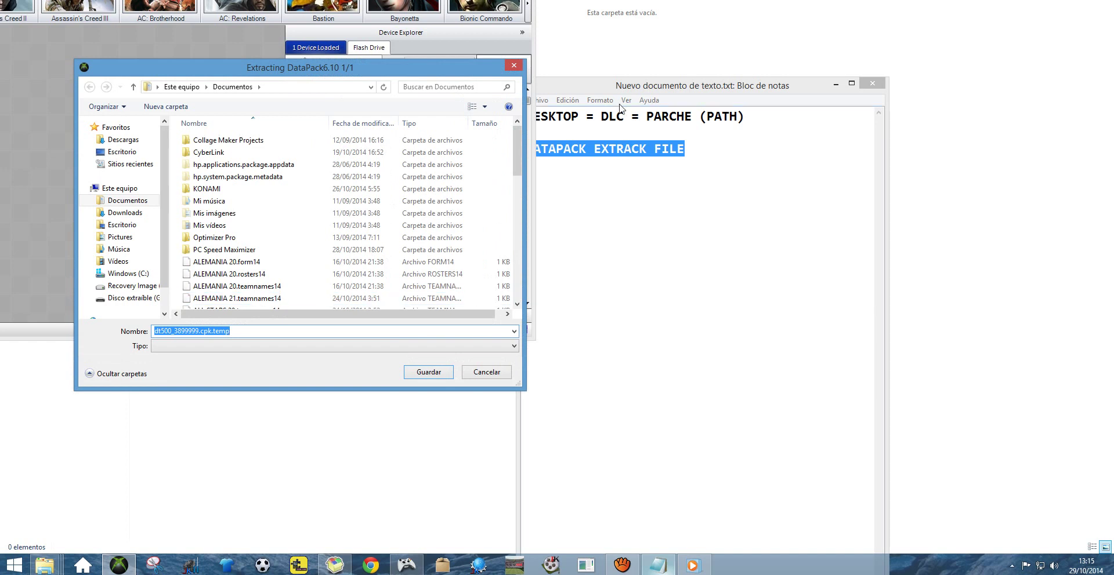
drag(623, 87, 639, 64)
drag(546, 96, 780, 96)
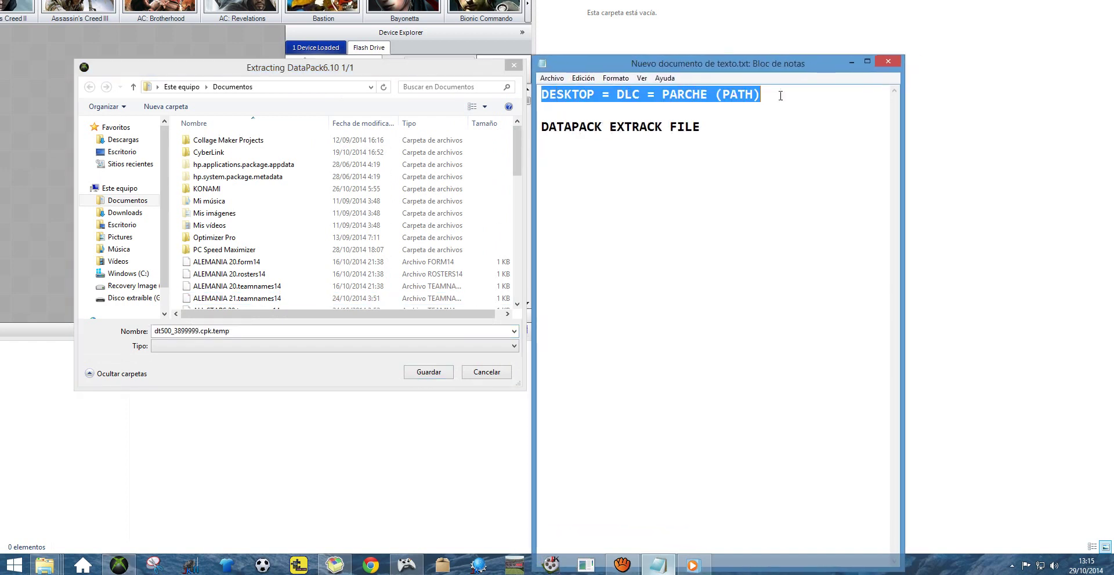
click(134, 226)
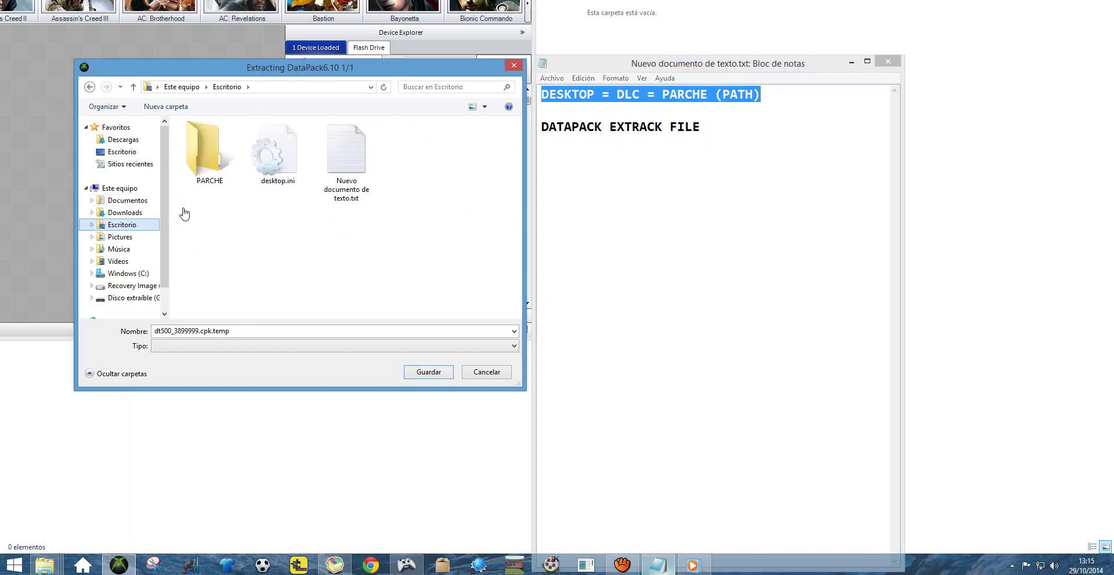
double_click(209, 169)
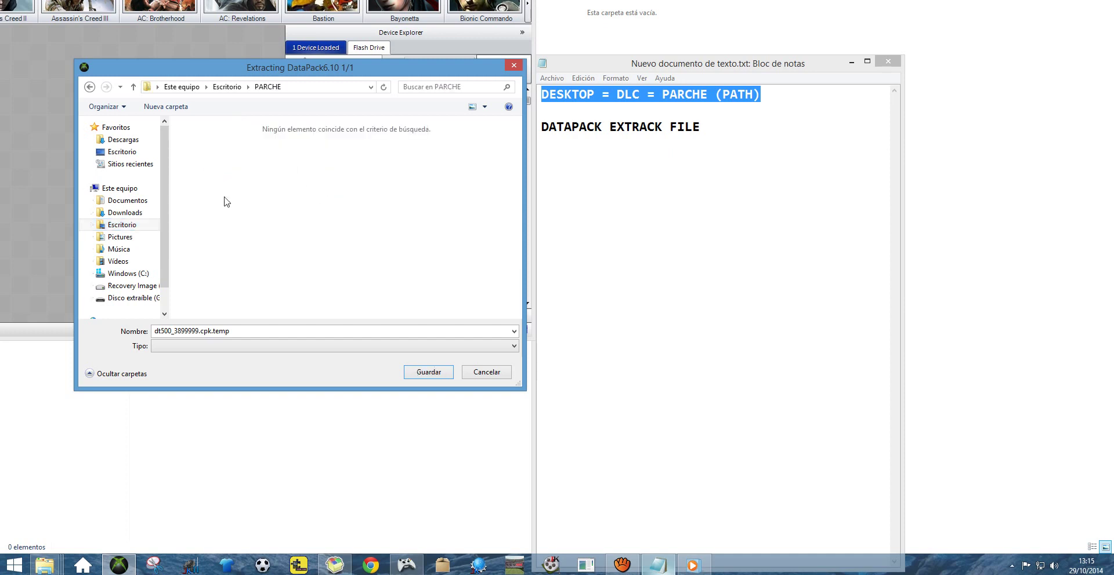
drag(238, 331, 154, 329)
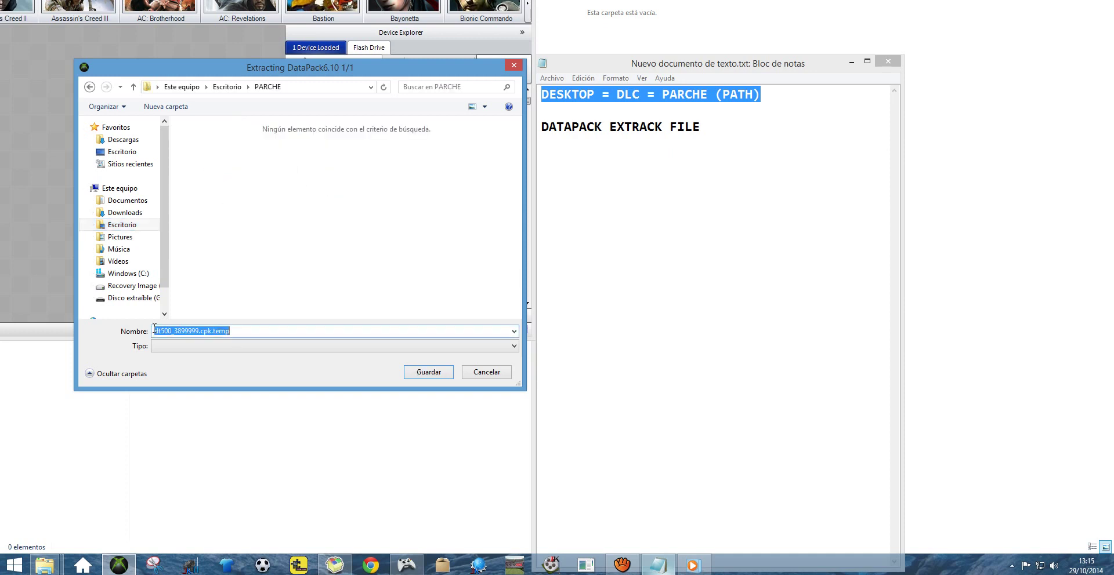
click(247, 330)
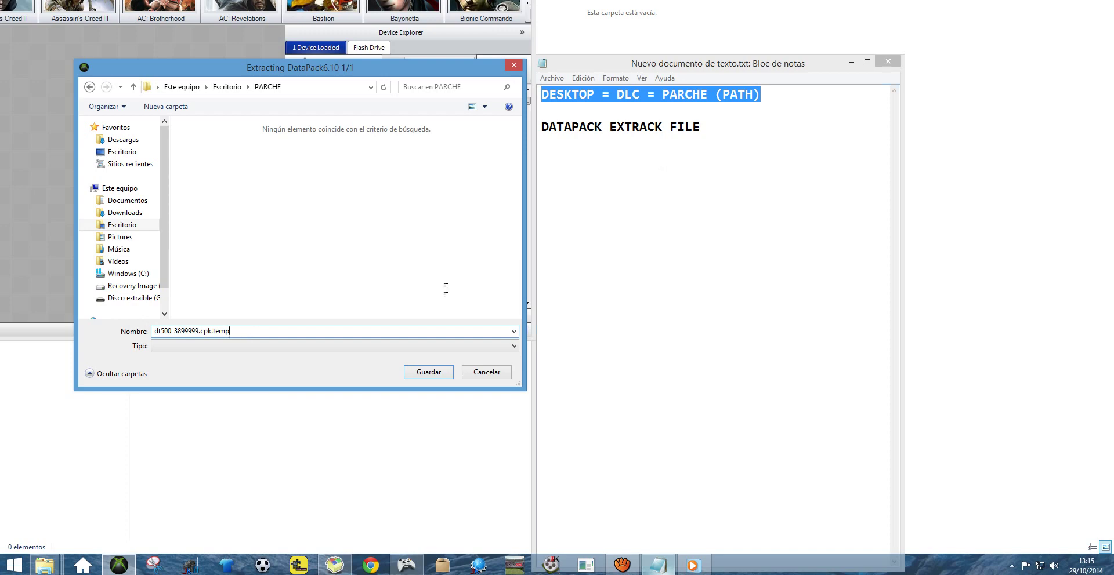
click(425, 373)
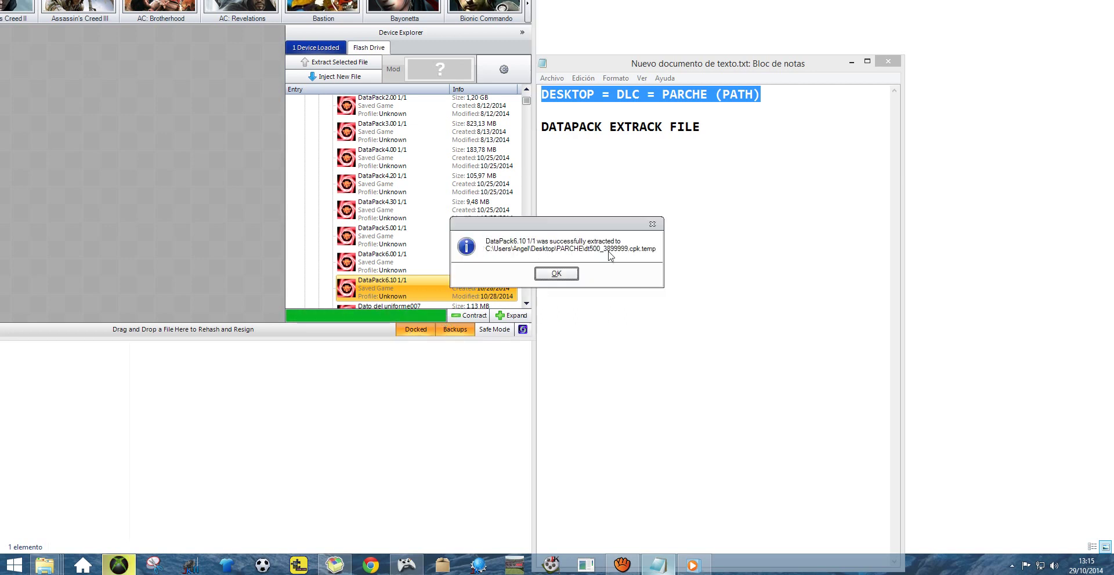
click(555, 274)
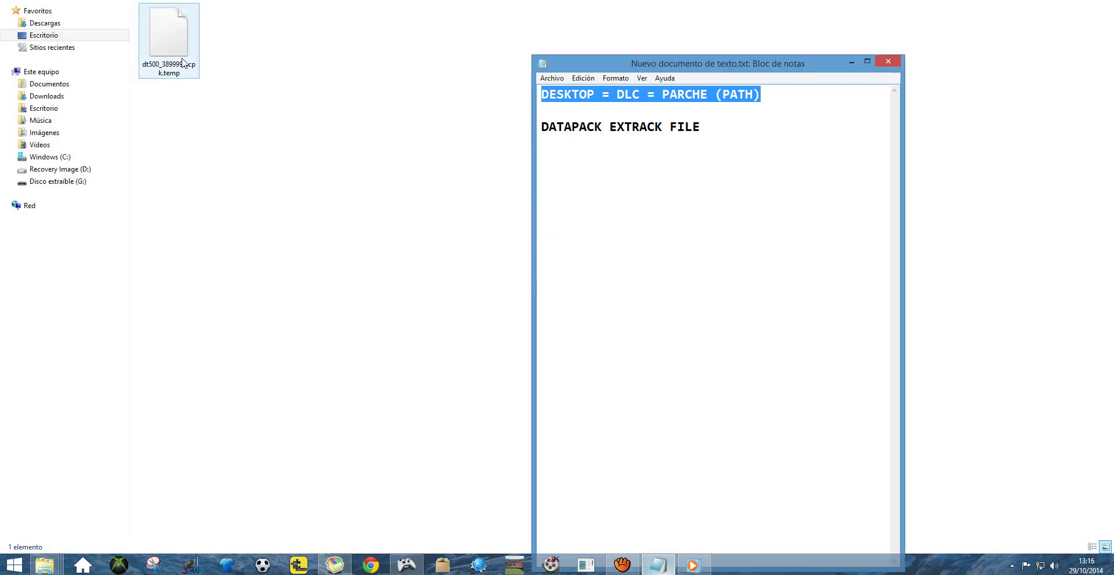
Step: Minimize the note and display the PARCHE folder in the Contenido layout with each file's type and size
key(super+Down)
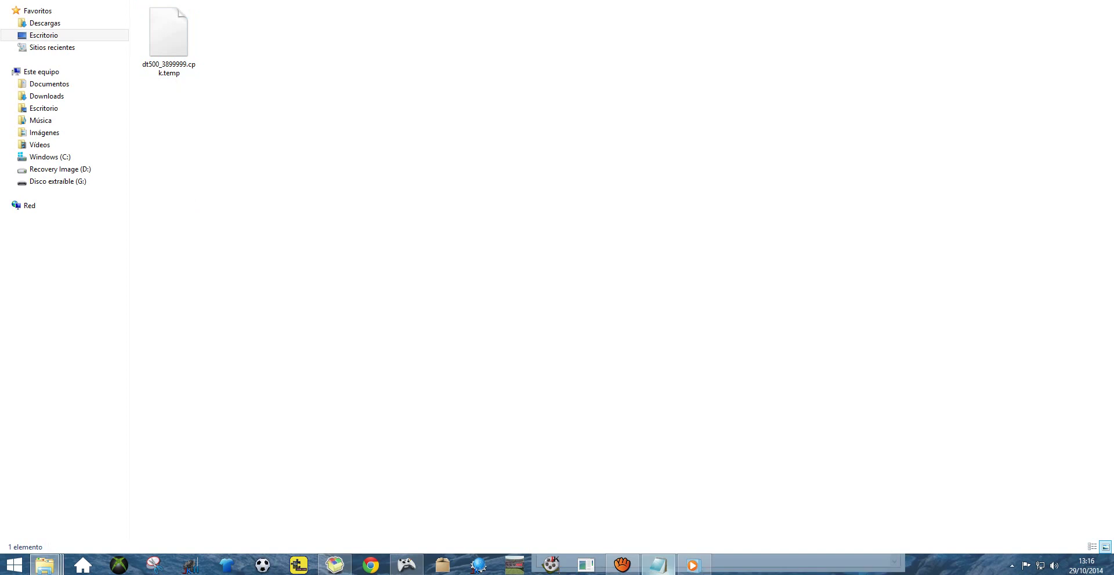
key(alt+v)
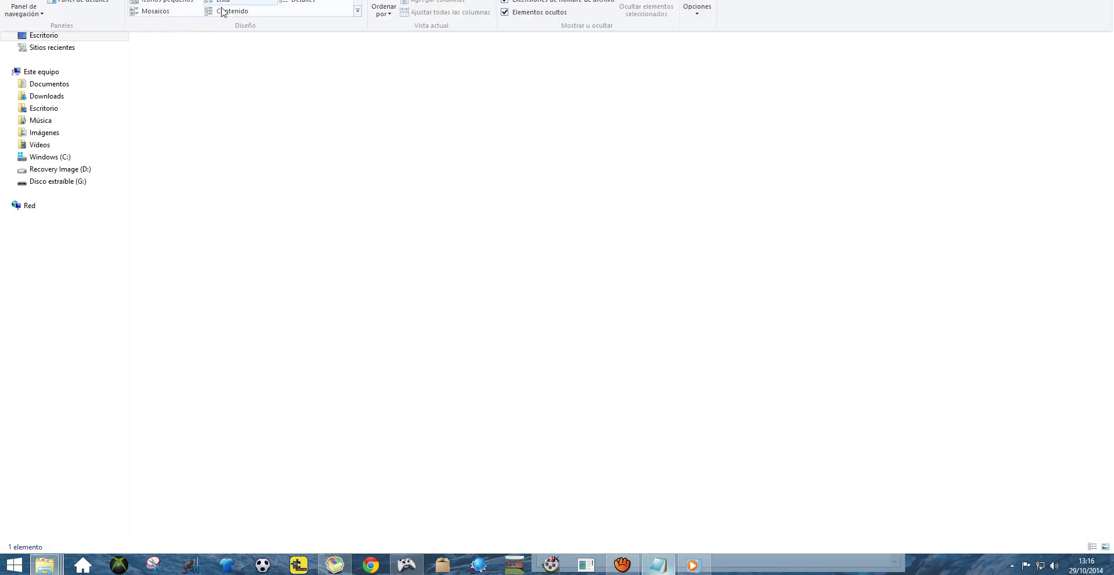
click(224, 13)
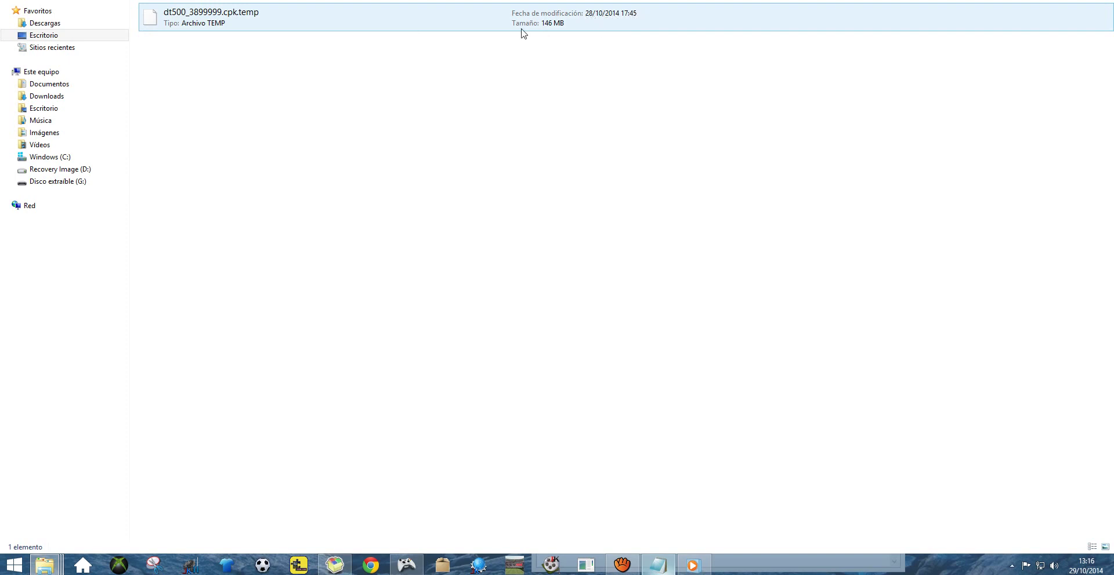
Step: Restore the note, place it below the extracted file's entry and highlight the "DATAPACK EXTRACK FILE" line
click(657, 565)
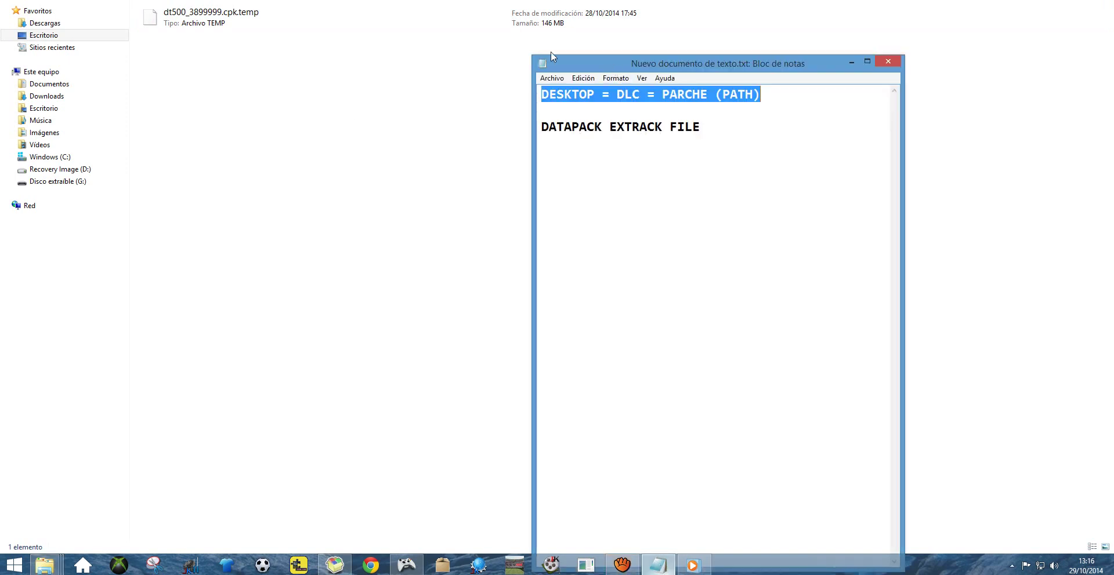
drag(615, 63, 240, 53)
click(355, 121)
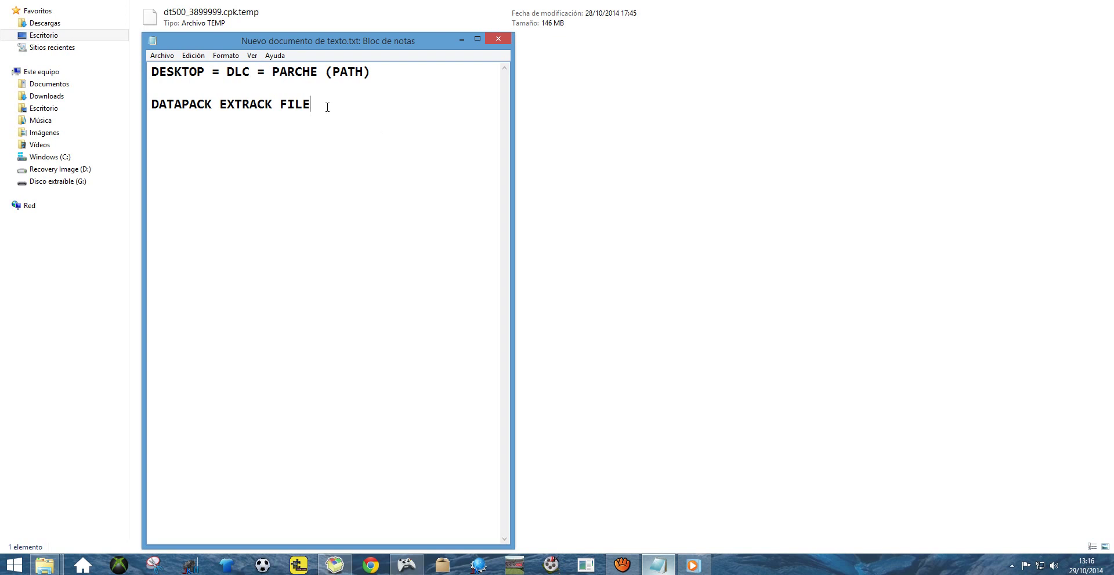
drag(327, 106, 153, 112)
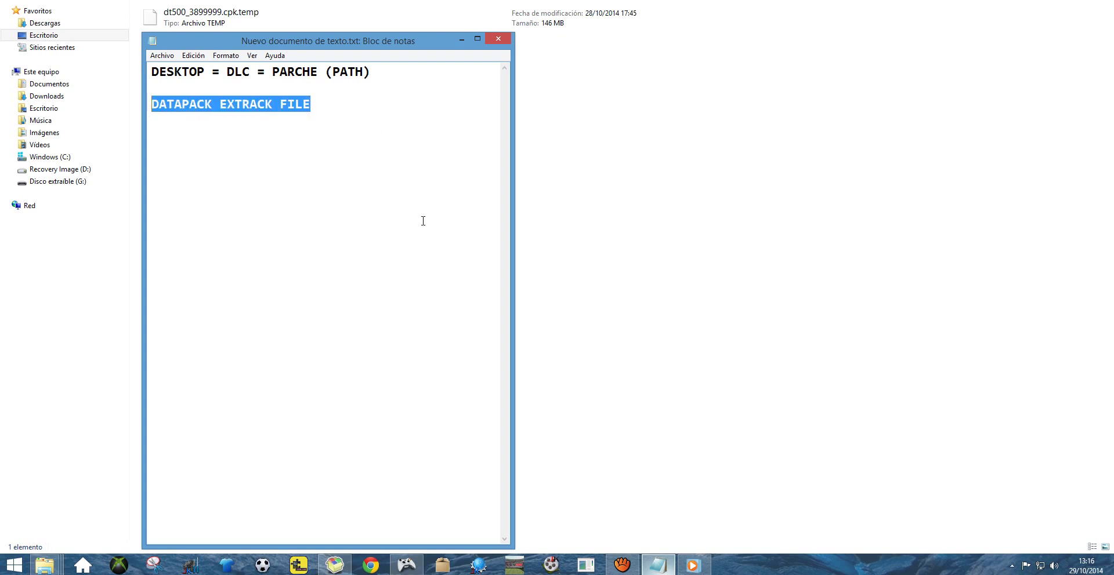
Step: Replace the note's highlighted line with "DT500_38999999.CPK.TEMP = PARCHE (PATH)", then briefly highlight it and clear the selection
text(DT)
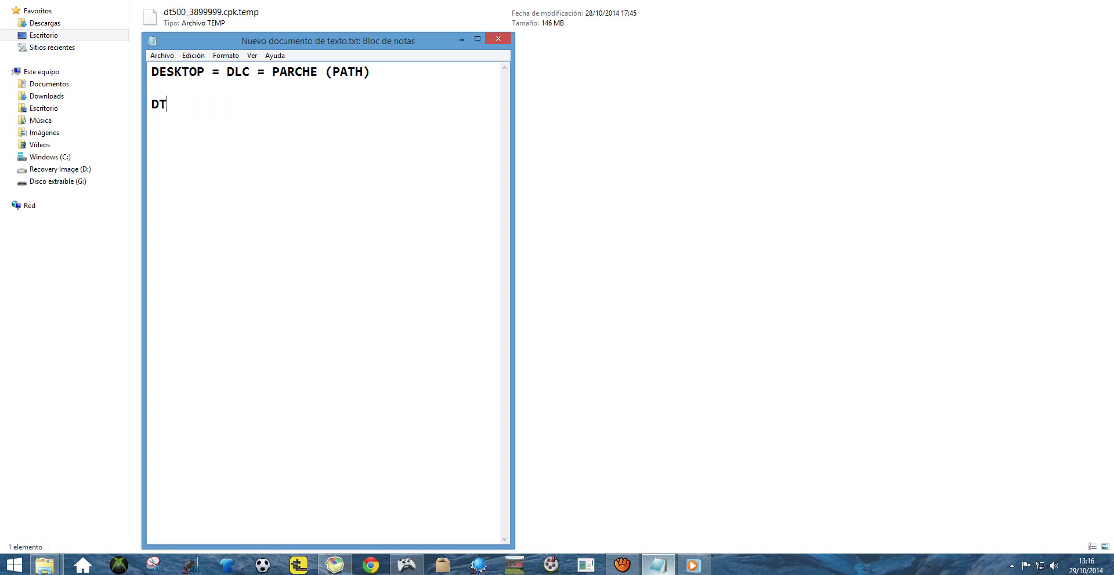
text(500_38999999.CPK.TE)
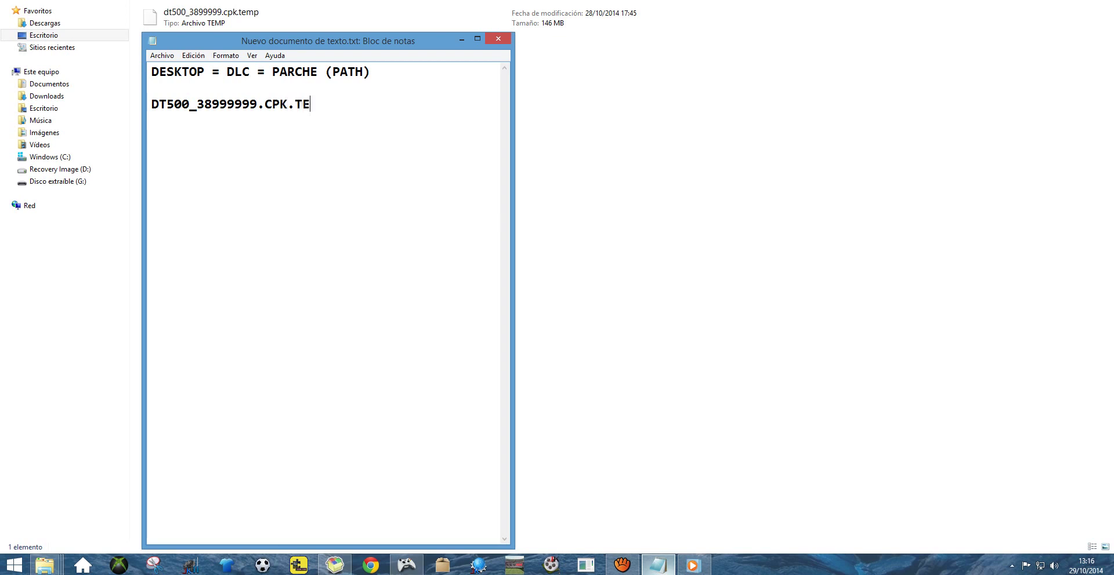
text(MP = PARCHE (PATH)
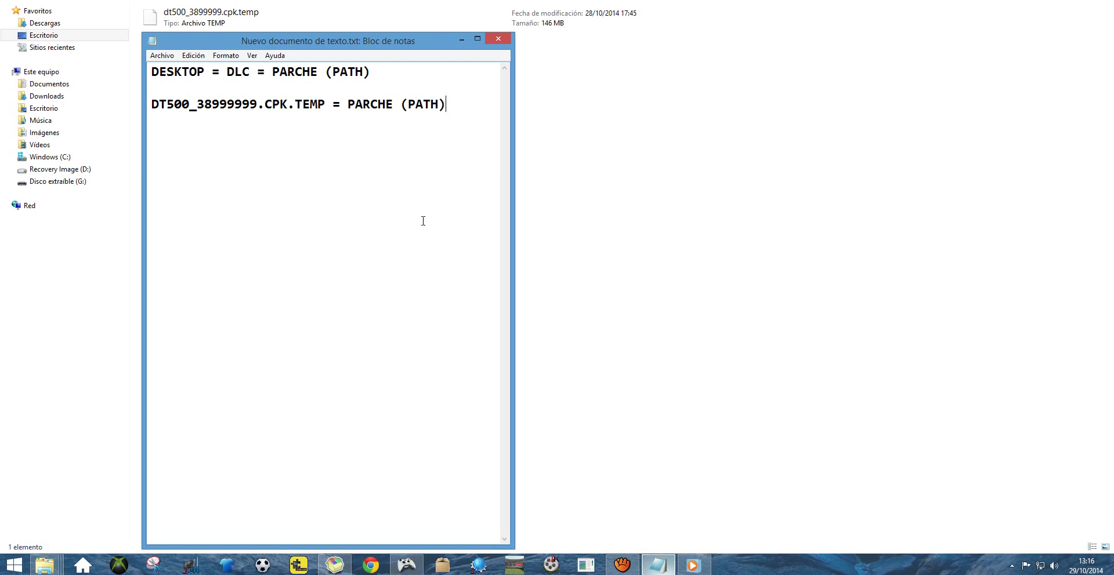
drag(459, 108, 149, 105)
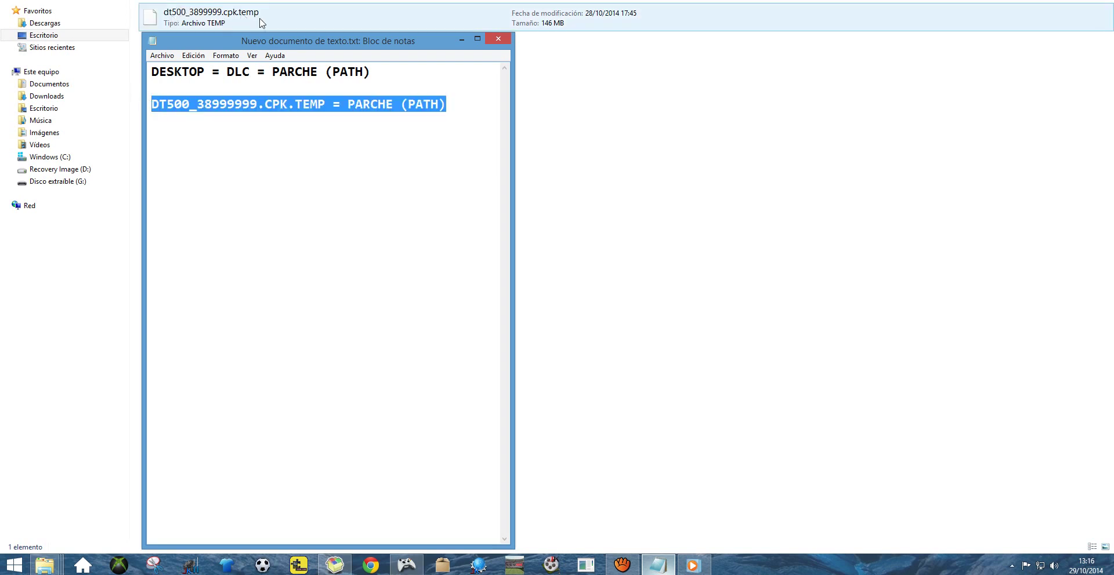
click(365, 152)
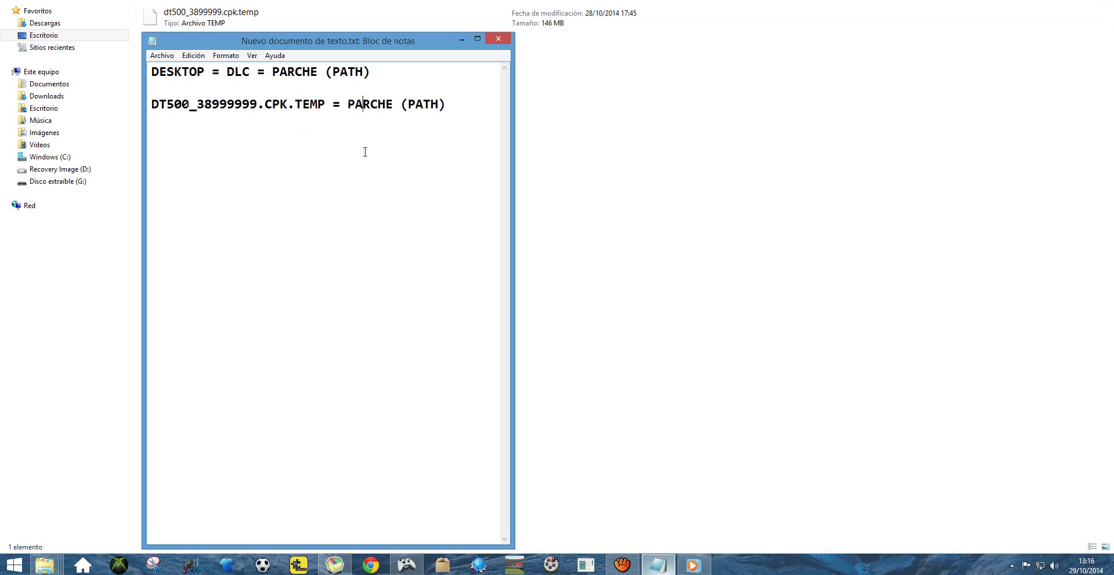
Step: Switch to X360 Tools and move its window below the note's written lines
click(409, 566)
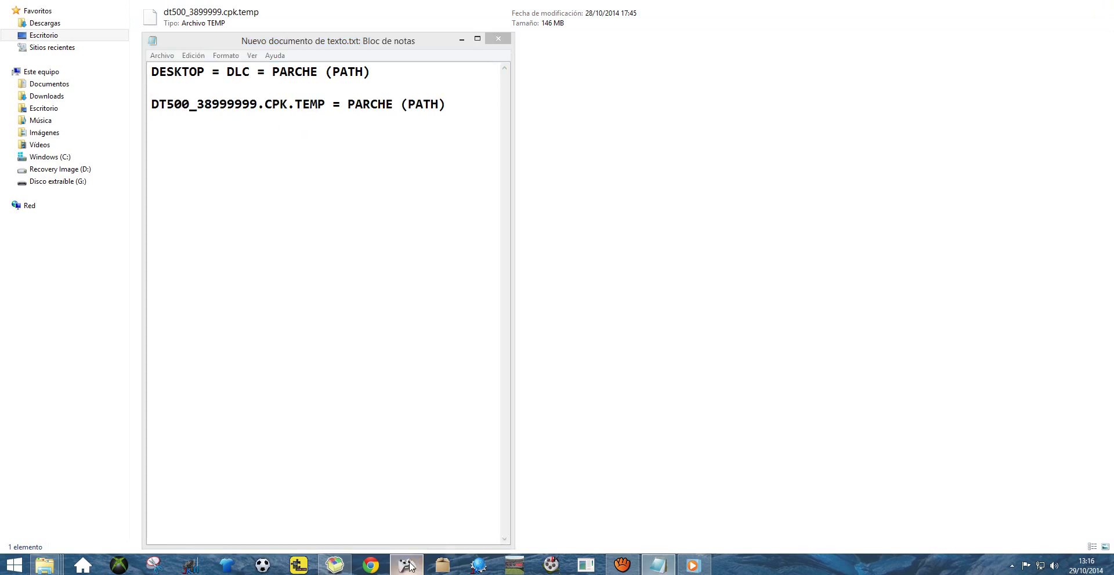
drag(255, 97, 260, 161)
Step: Add the line "OPEN X360 TOOLS" to the note, one blank line below the last one, and highlight it
click(463, 108)
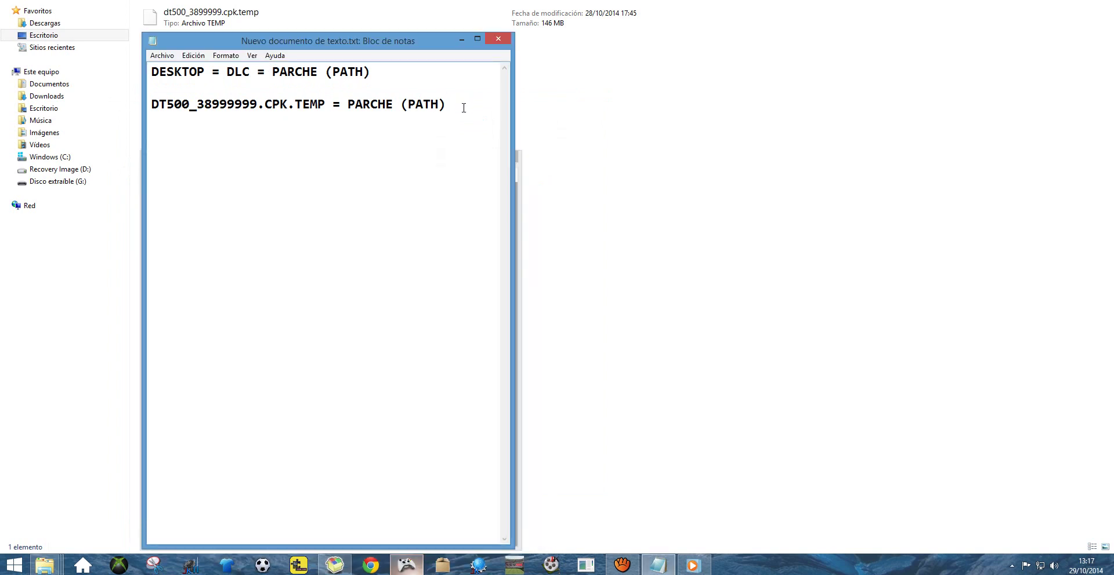
key(Return)
key(Return)
text(OPEN X360 TOLLS)
key(BackSpace)
key(BackSpace)
key(BackSpace)
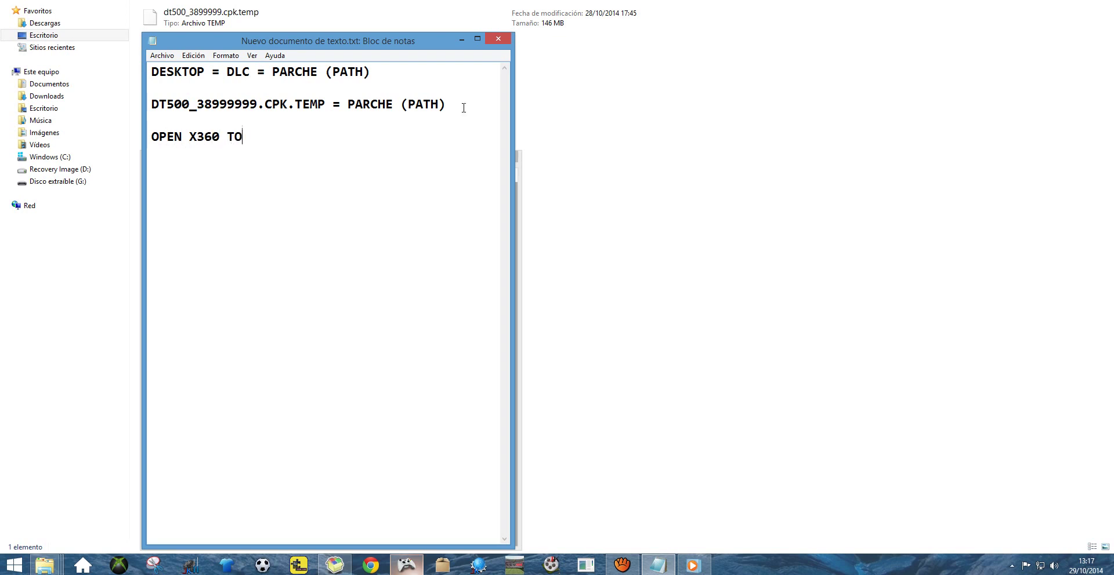
text(OLS)
key(shift+Left)
key(shift+Left)
key(shift+Left)
key(shift+Left)
key(shift+Left)
key(shift+Left)
key(shift+Left)
key(shift+Left)
key(shift+Left)
key(shift+Left)
key(shift+Left)
key(shift+Left)
key(shift+Left)
key(shift+Left)
key(shift+Left)
Step: Bring up the dialog for opening an Xbox file in X360 Tools and highlight the note's first two lines beside it
click(406, 566)
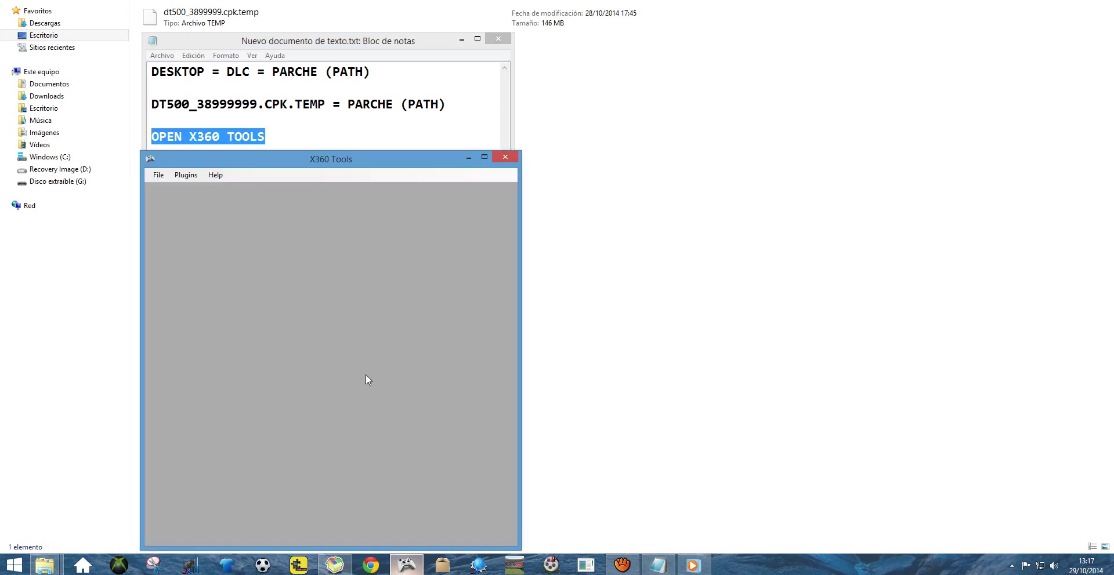
click(157, 175)
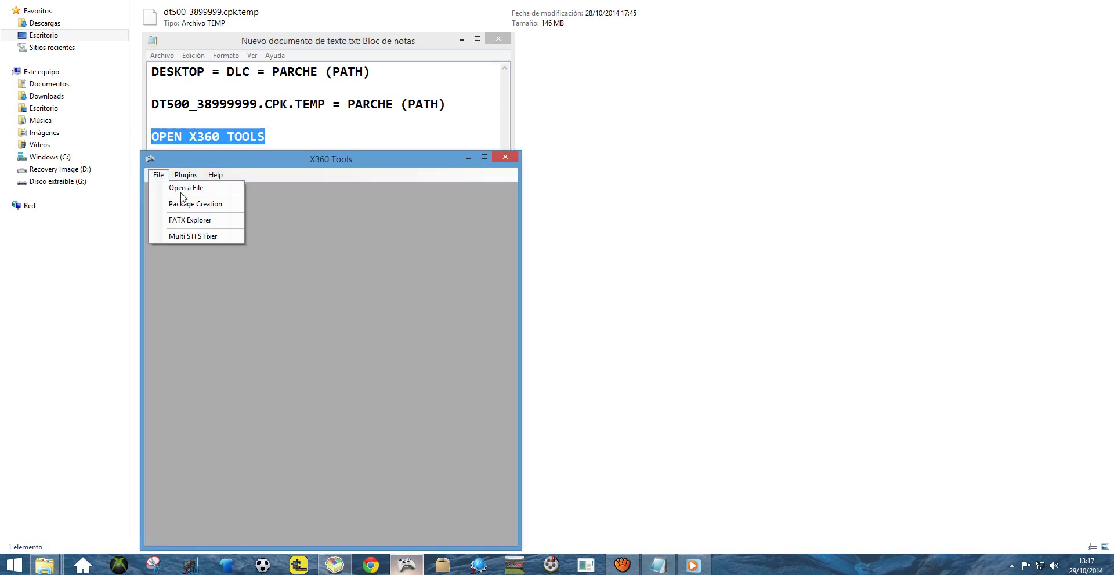
click(182, 191)
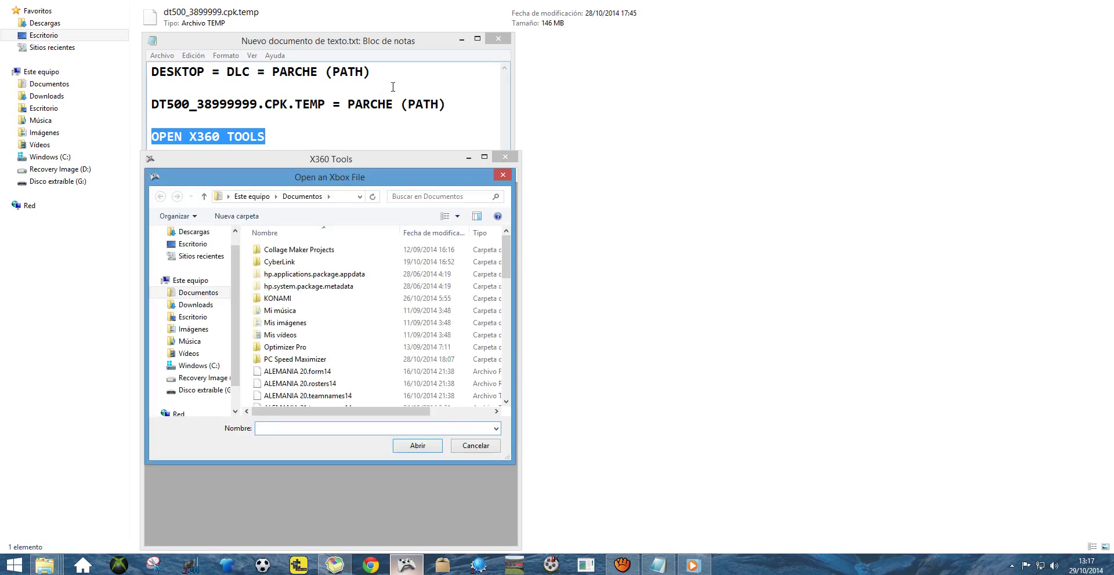
drag(150, 105, 151, 73)
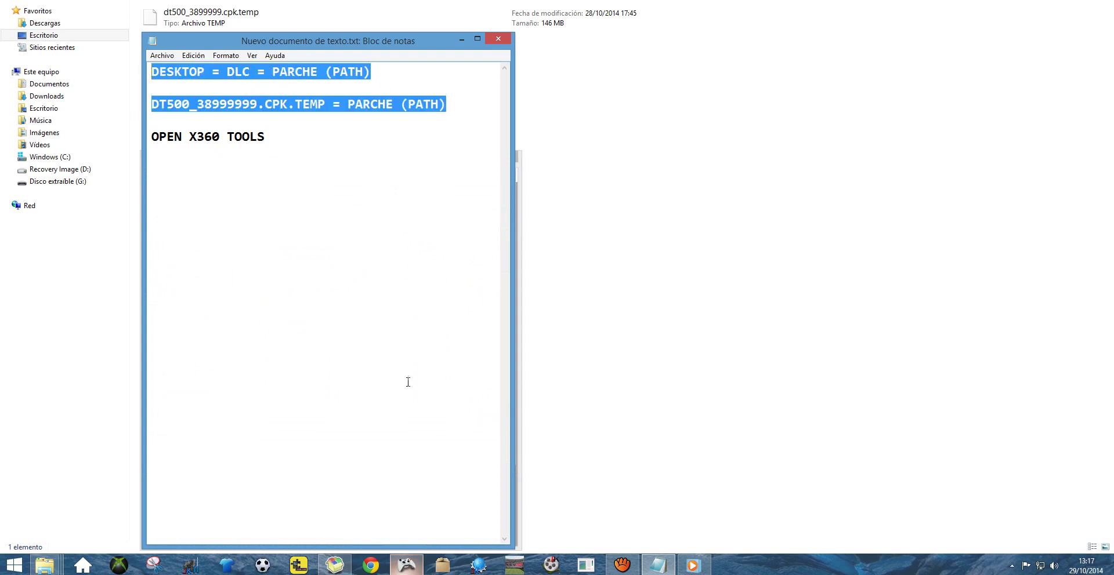
click(406, 565)
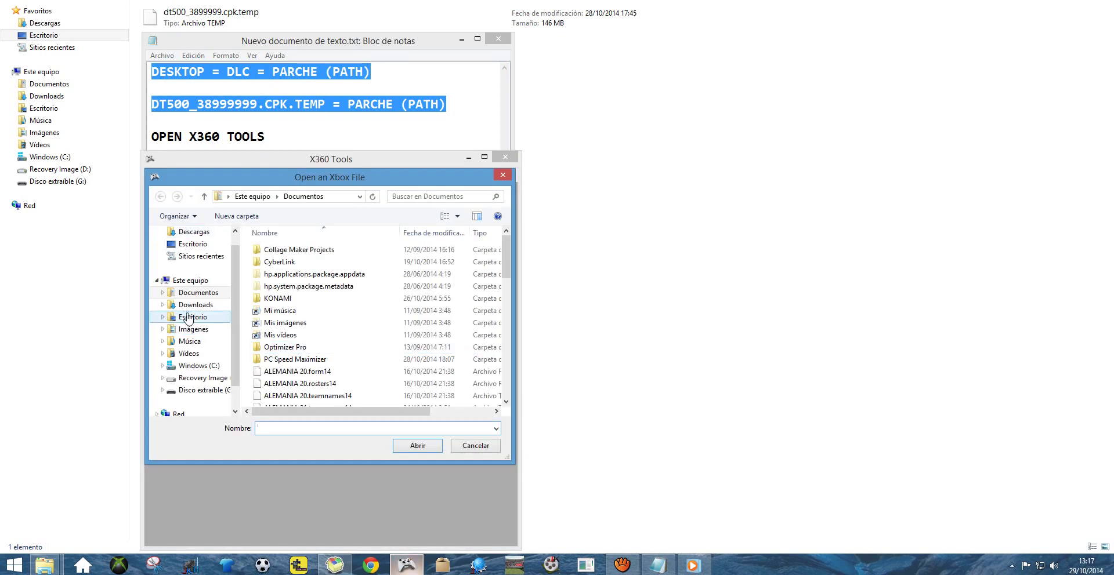
Step: Open dt500_3899999.cpk.temp from the desktop's PARCHE folder in X360 Tools
click(207, 245)
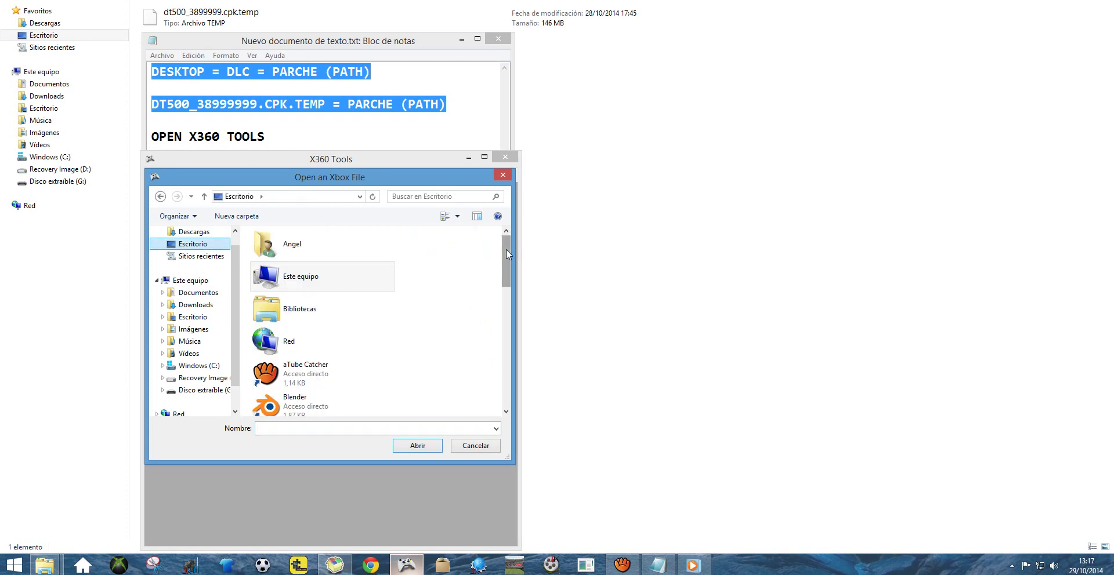
drag(506, 249, 497, 375)
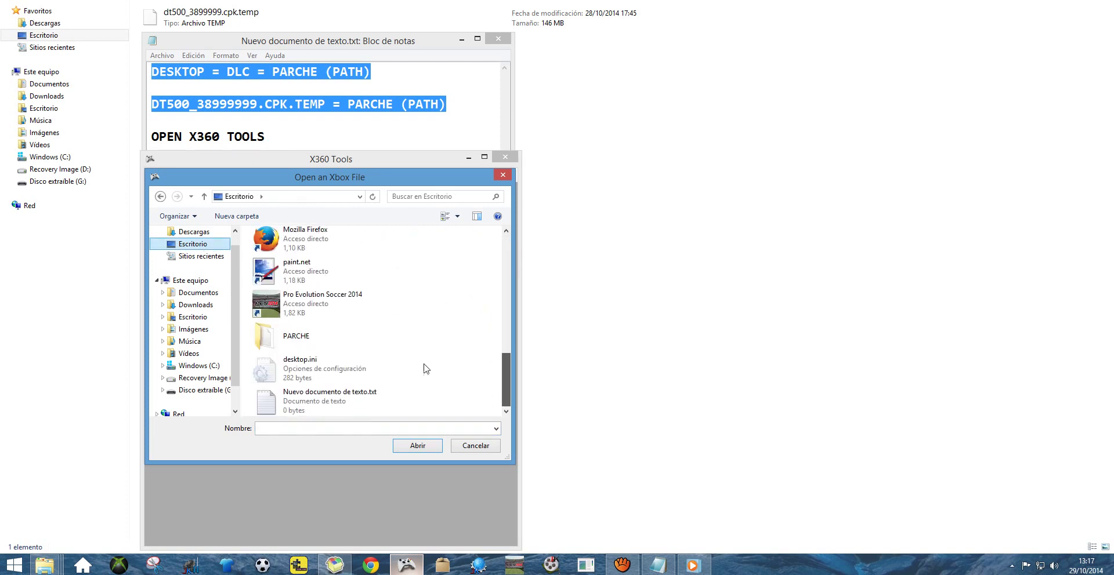
click(286, 339)
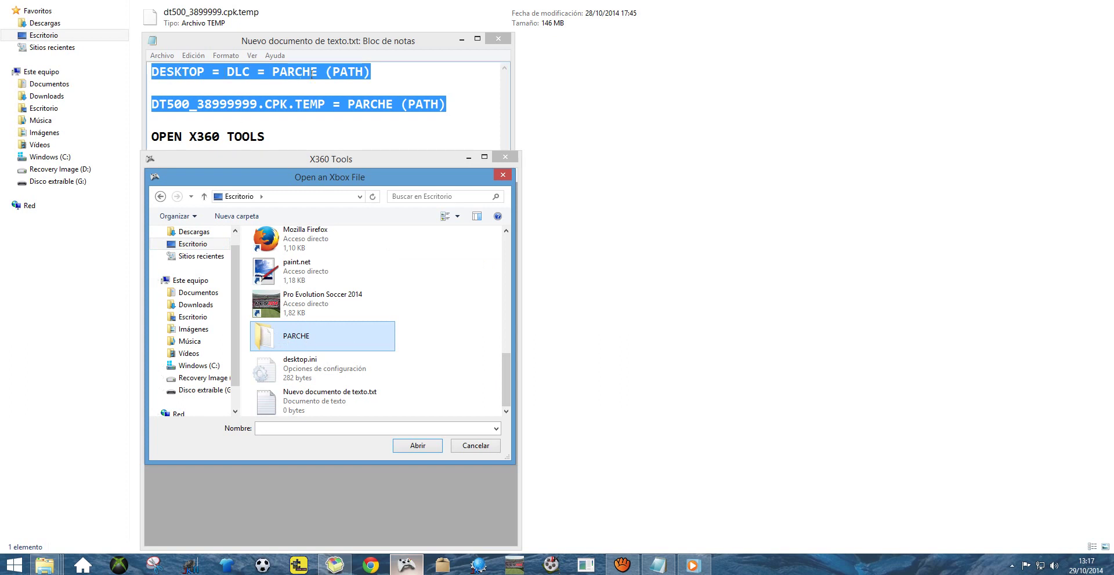
double_click(312, 338)
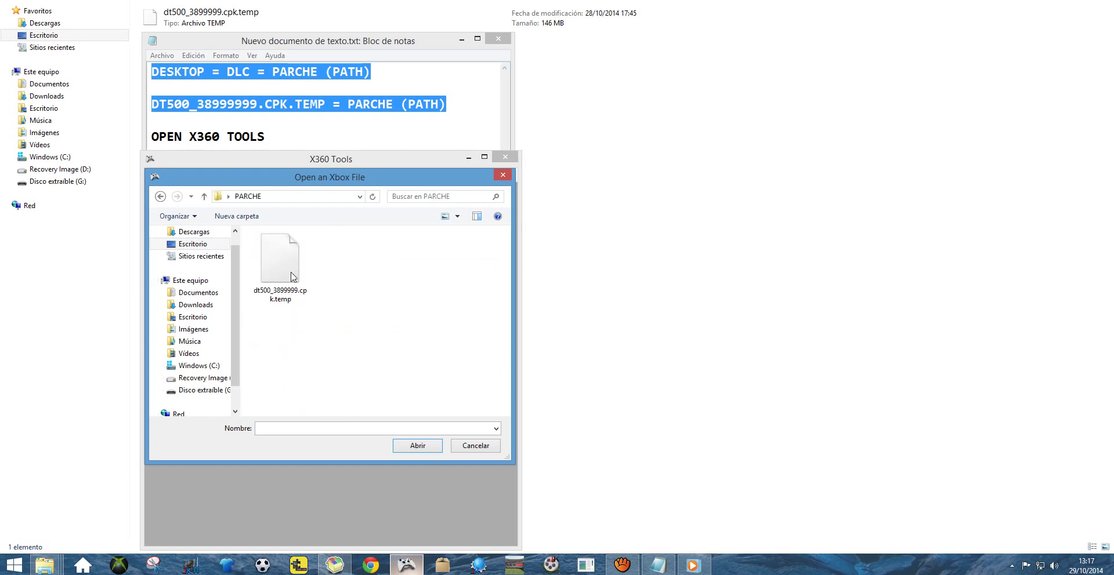
click(292, 275)
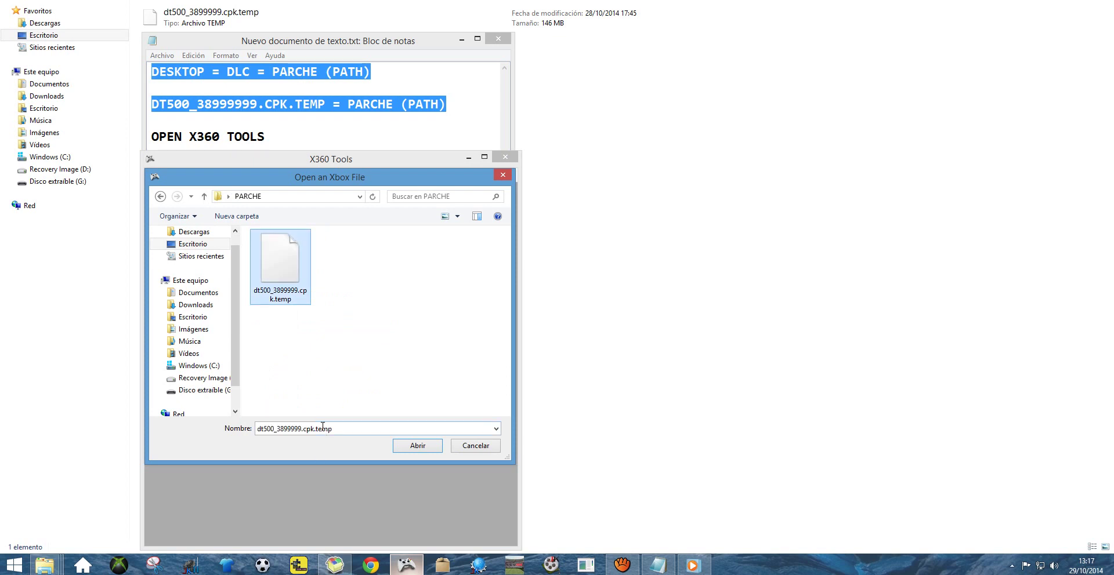
drag(341, 429, 260, 430)
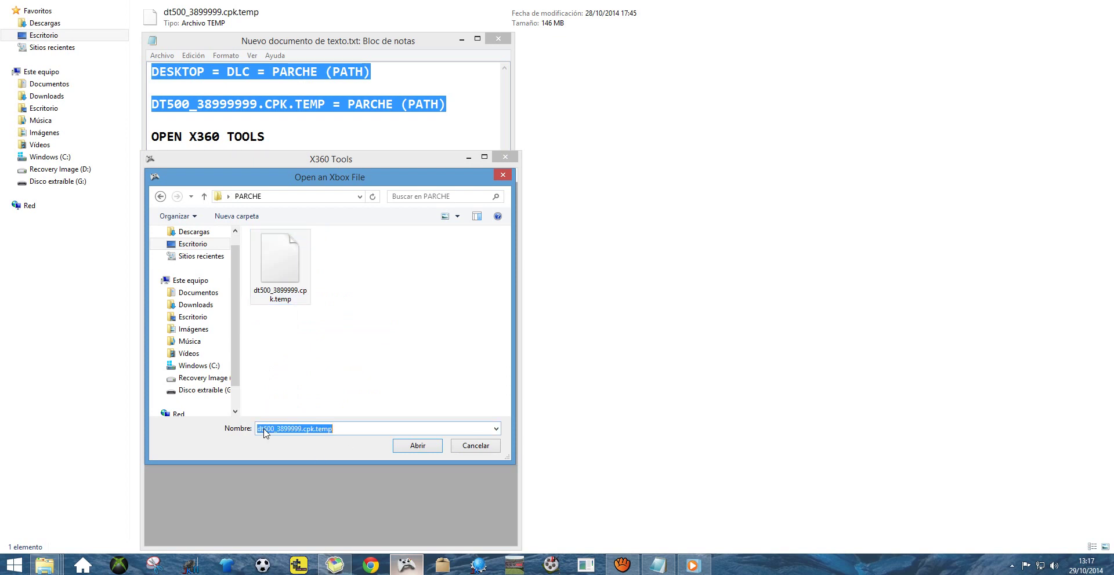
click(410, 447)
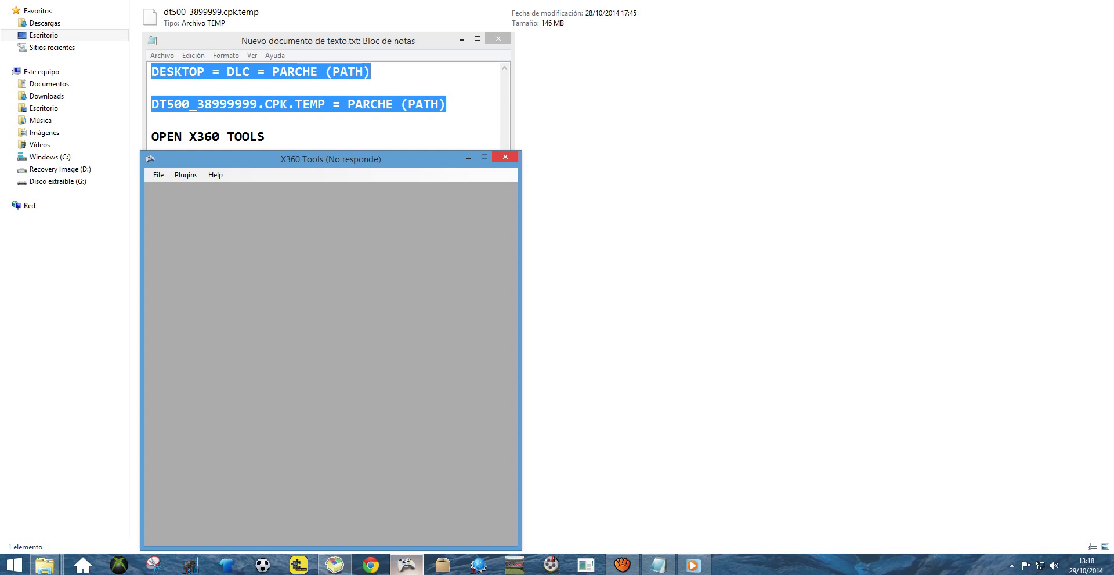
Step: Replace the note's last two lines of text with "NO RESPONDE = LOADING..."
click(265, 136)
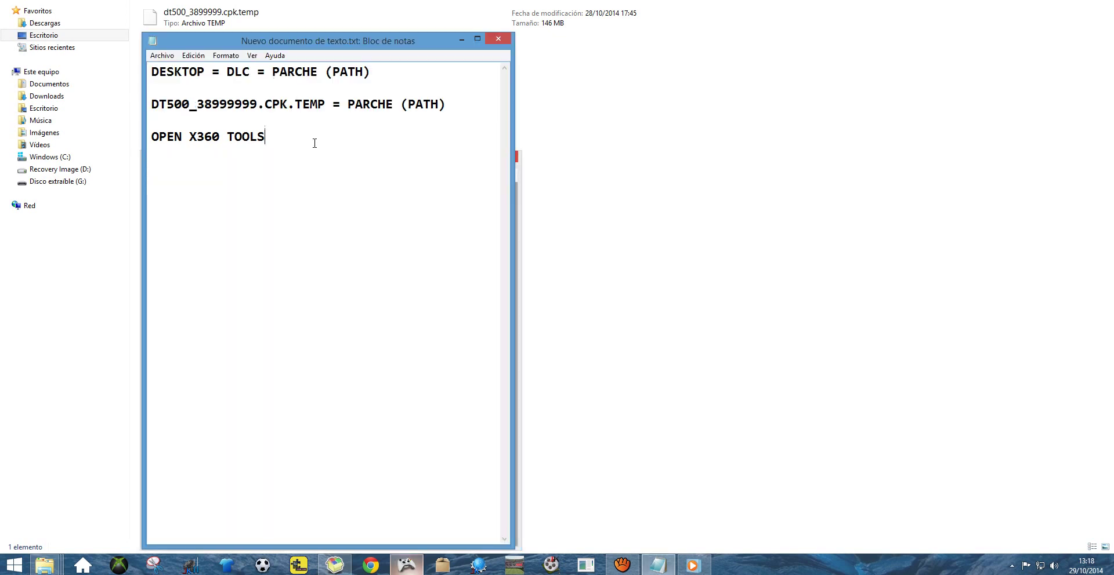
drag(278, 141, 146, 105)
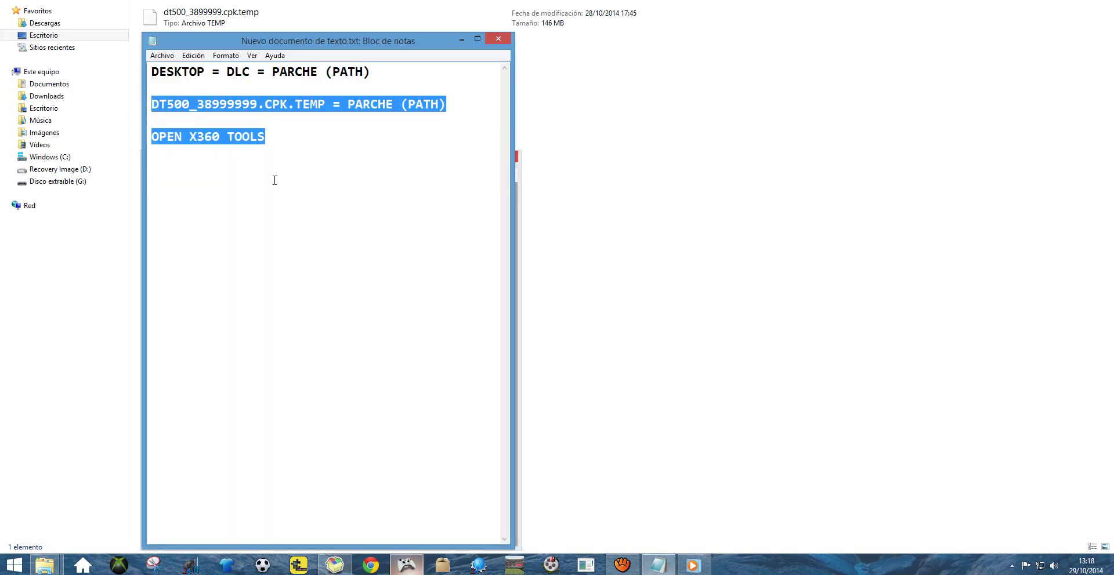
text(NO)
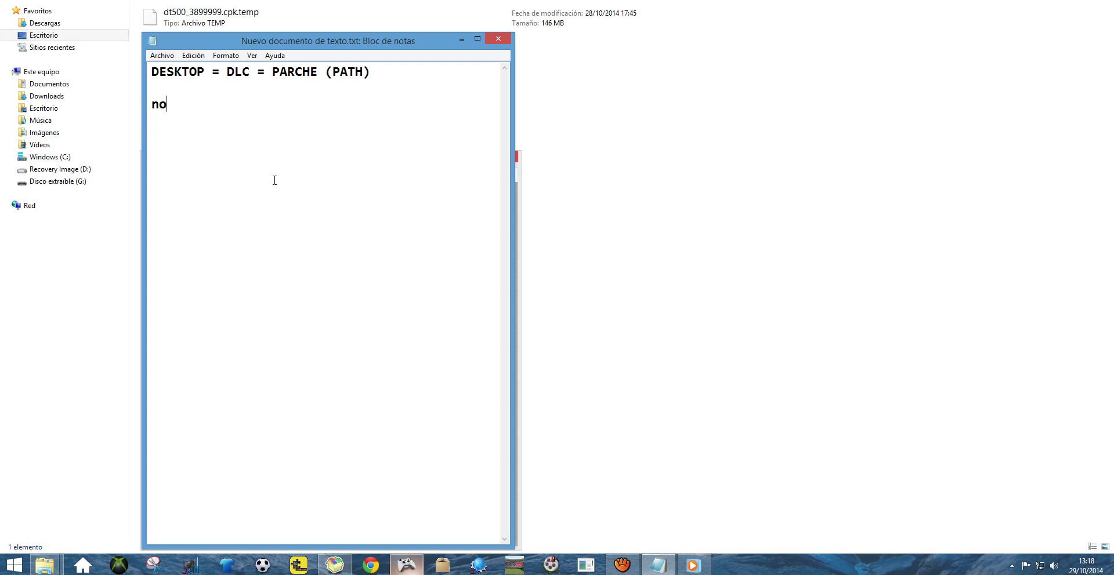
key(BackSpace)
key(BackSpace)
text(NO RESP)
key(BackSpace)
text(SPONDE -)
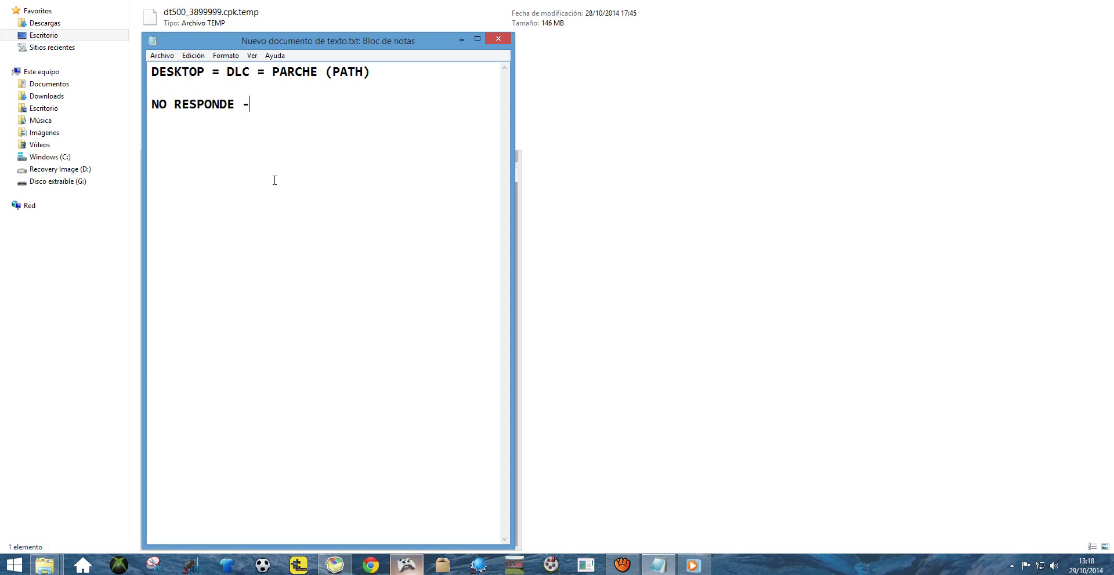
key(BackSpace)
text(= LOADING...)
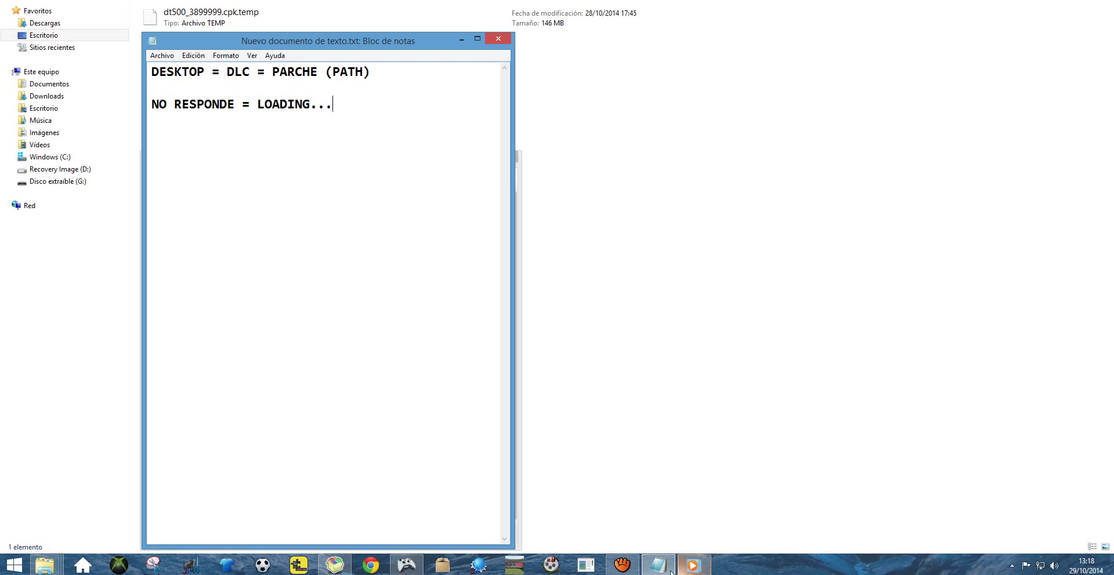
Step: Move the X360 Tools window up to just below the note's "NO RESPONDE = LOADING..." line and highlight that line
click(413, 570)
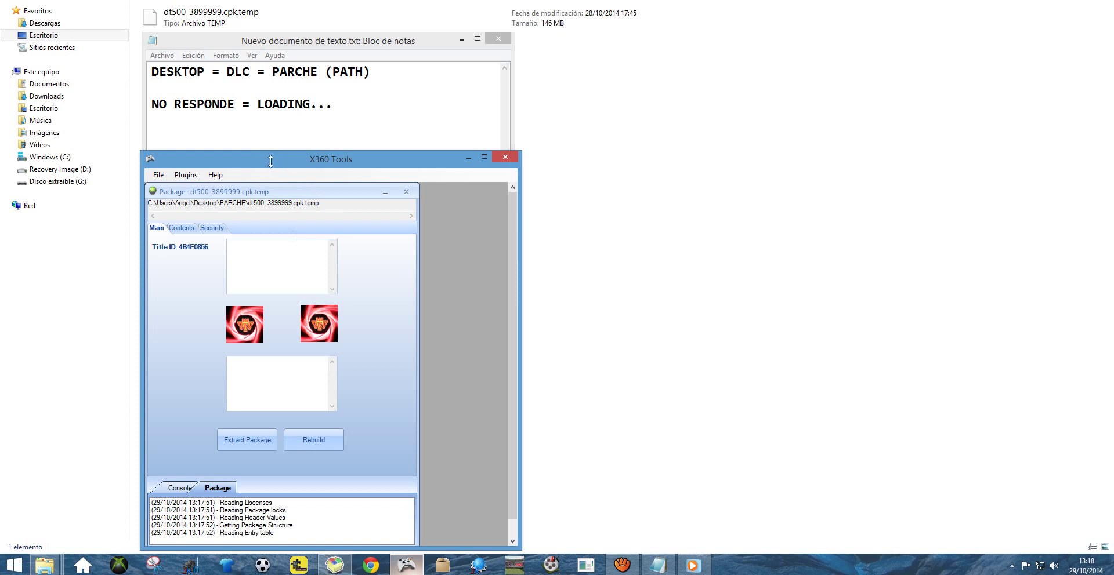
drag(271, 163, 276, 126)
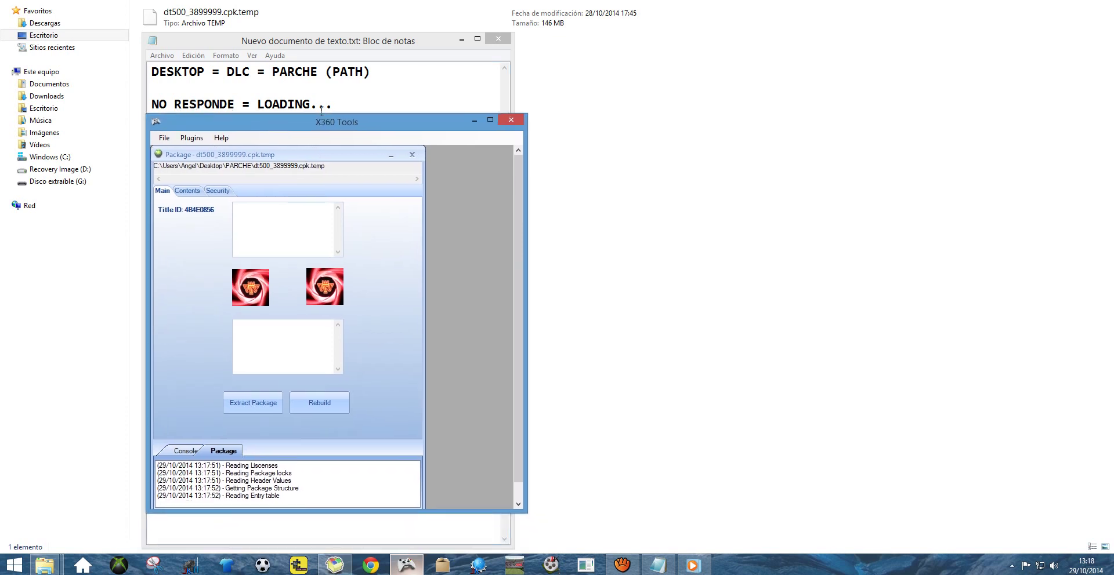
drag(364, 105, 151, 103)
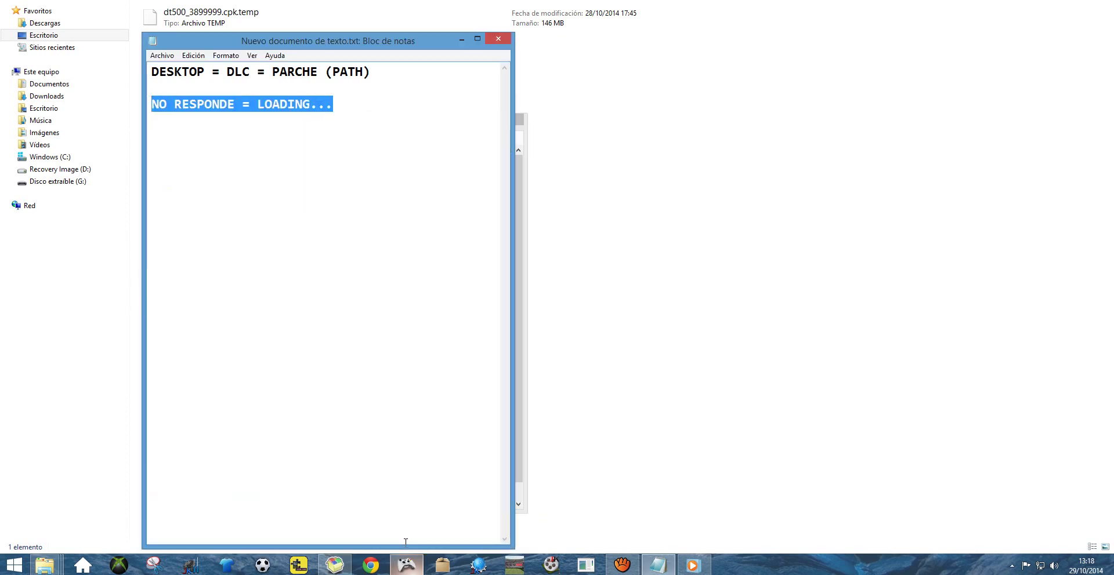
click(413, 568)
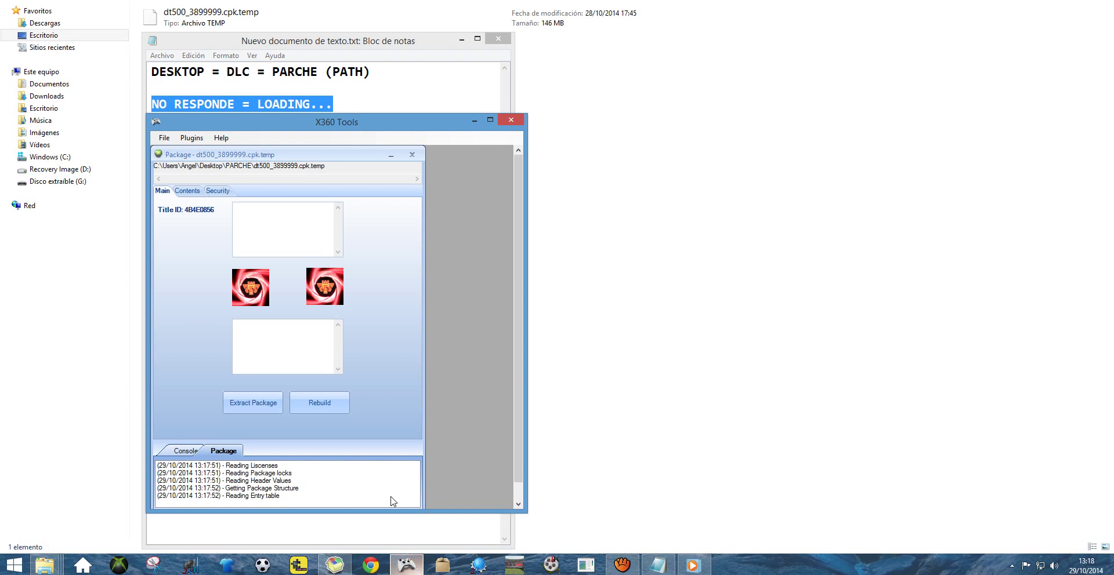
Step: Start extracting dt500_3899999.cpk from the contents of the opened package in X360 Tools
click(190, 192)
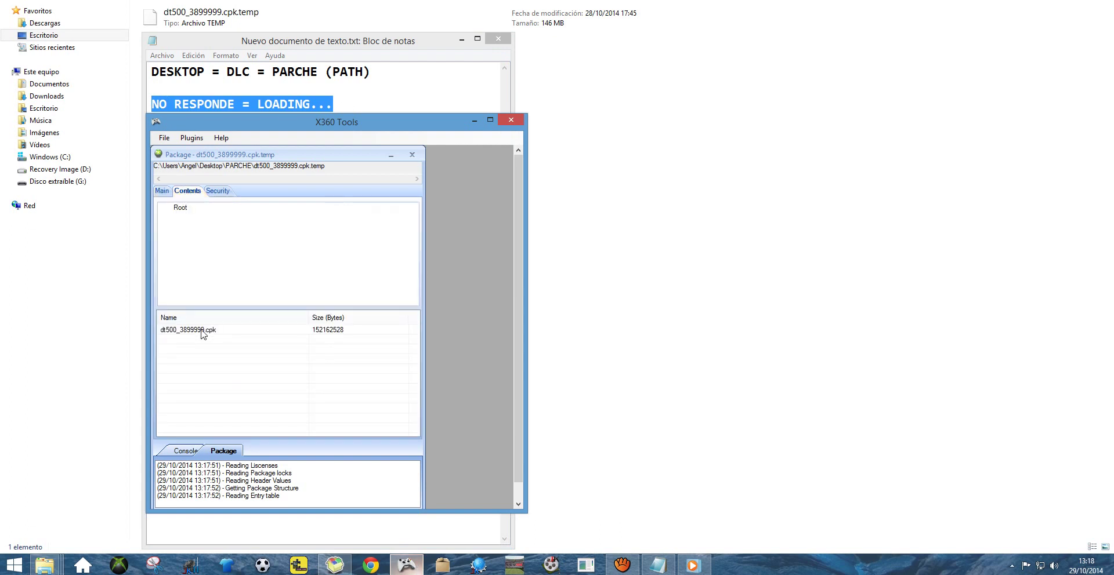
click(200, 330)
right_click(201, 332)
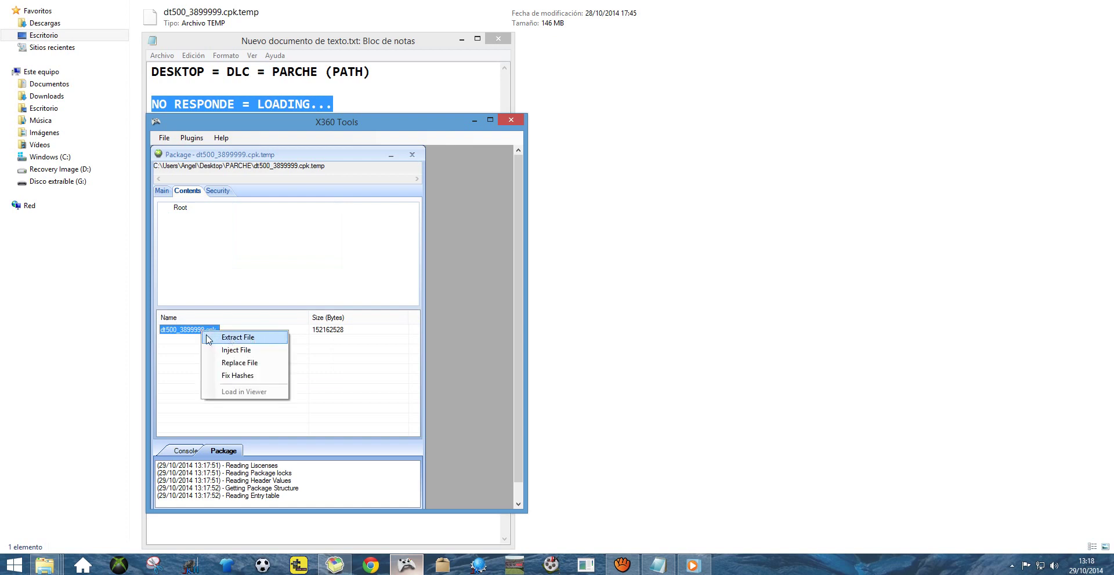
click(267, 343)
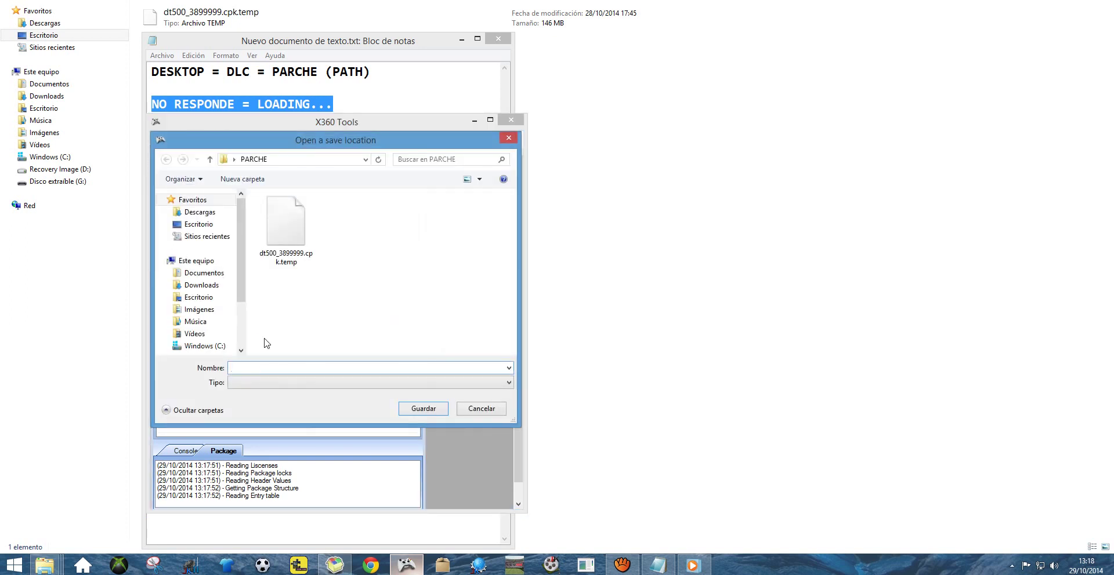
Step: Use the existing dt500_3899999.cpk.temp file's name as the save name for the extracted package file
click(294, 243)
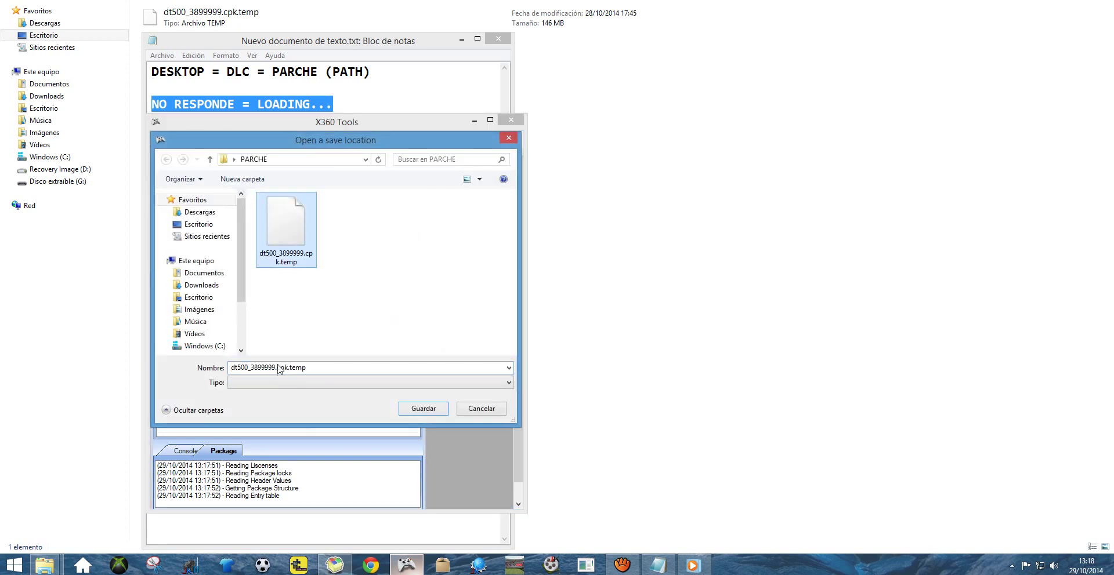
click(290, 367)
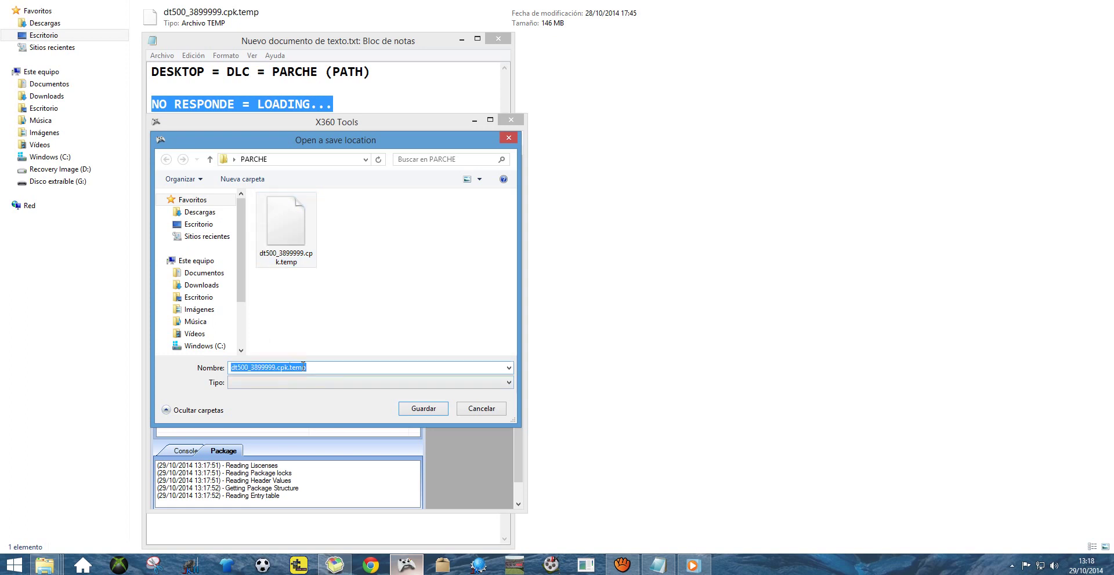
click(311, 368)
key(shift+Left)
key(shift+Left)
key(shift+Left)
key(shift+Left)
Step: Replace the note's highlighted "NO RESPONDE = LOADING..." line with the two lines "CPK.TEMP = XBOX" and "CPK = PC"
click(393, 45)
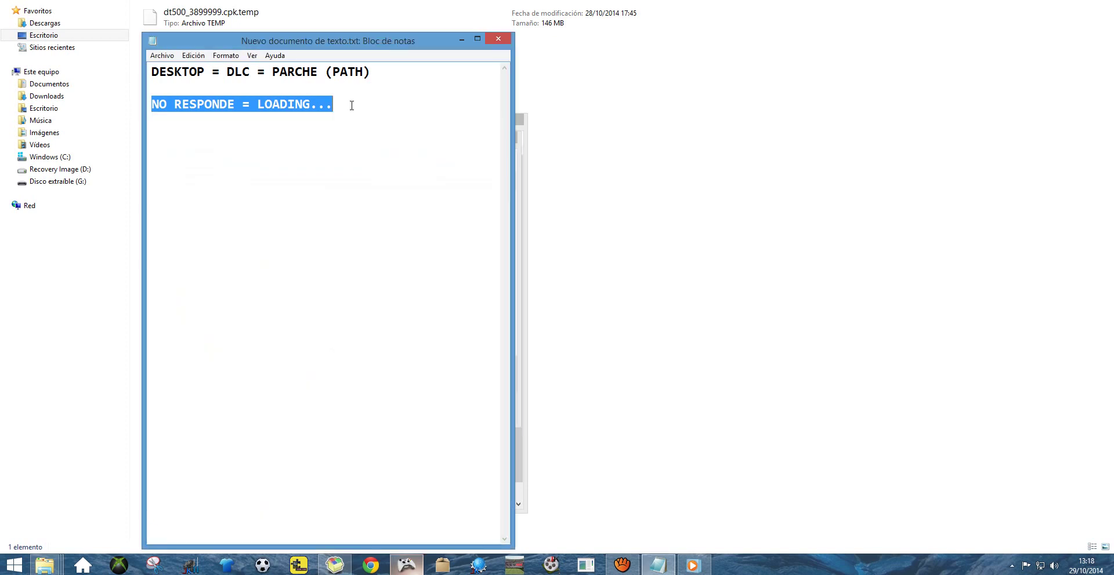
text(CPK)
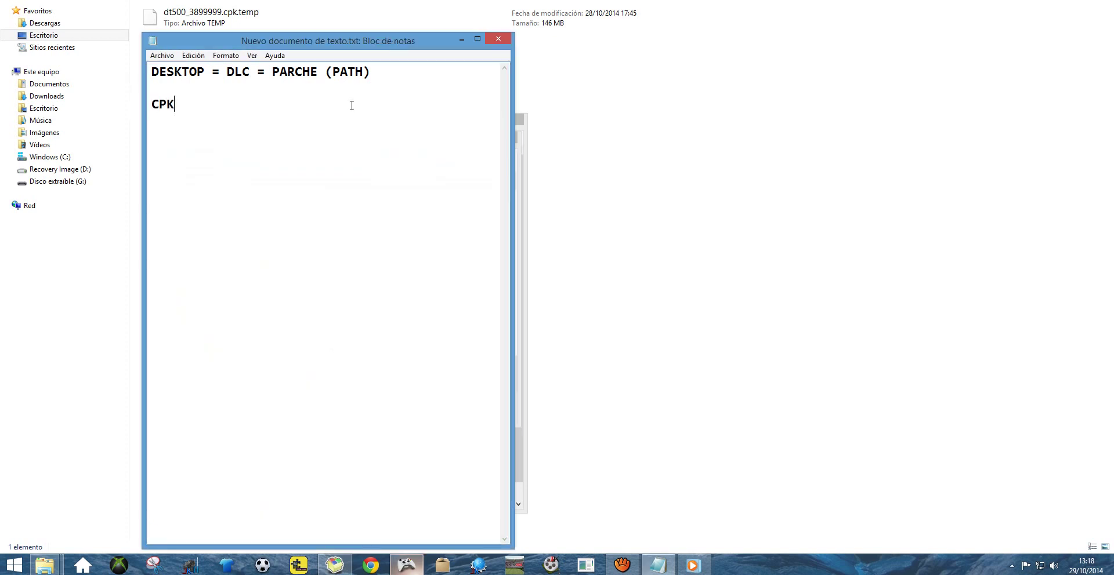
text(.TEMP = XBOX)
key(Return)
text(CPK ))
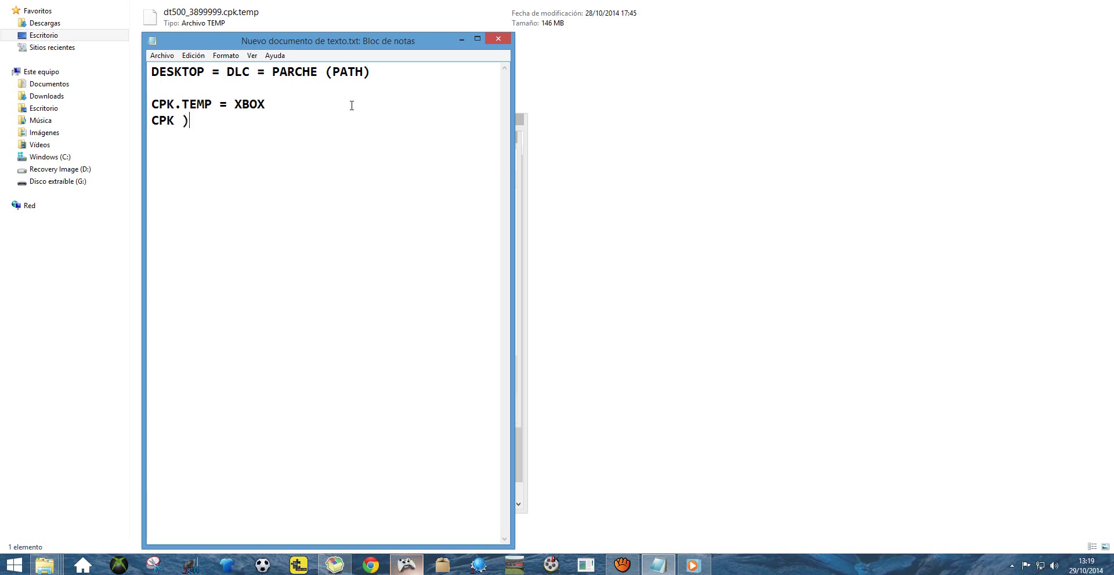
key(BackSpace)
text(= PC)
Step: Return to the X360 Tools save dialog, remove the .temp ending and save the file as dt500_3899999.cpk in the PARCHE folder
click(406, 566)
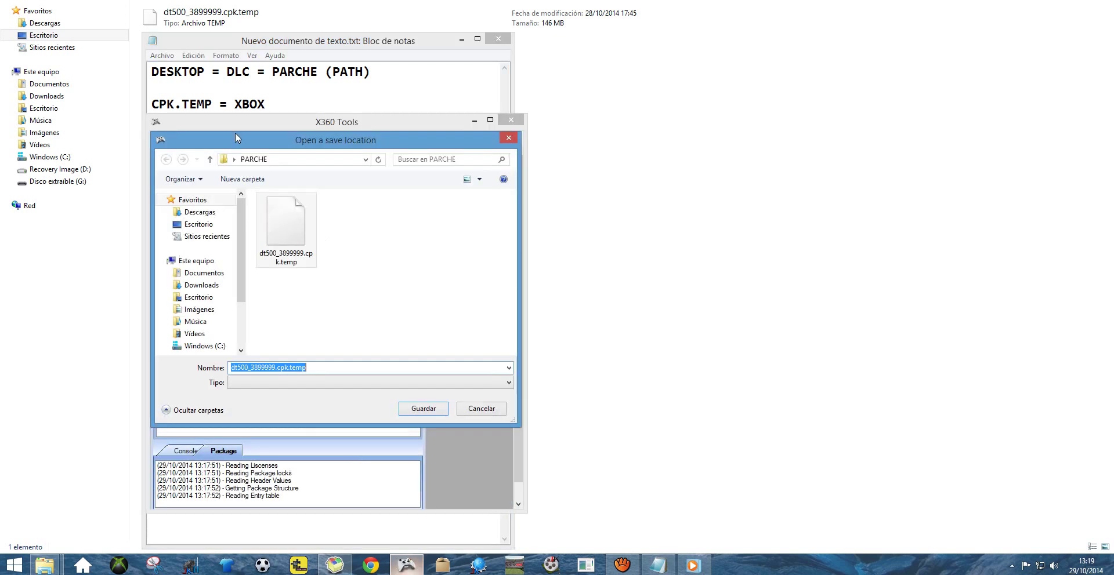
click(282, 124)
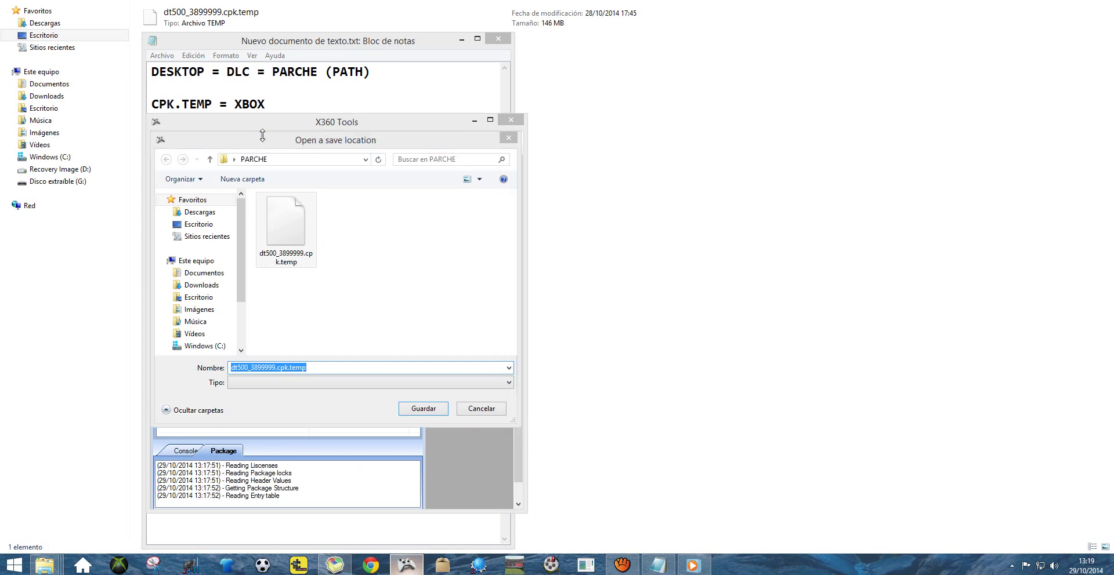
click(290, 261)
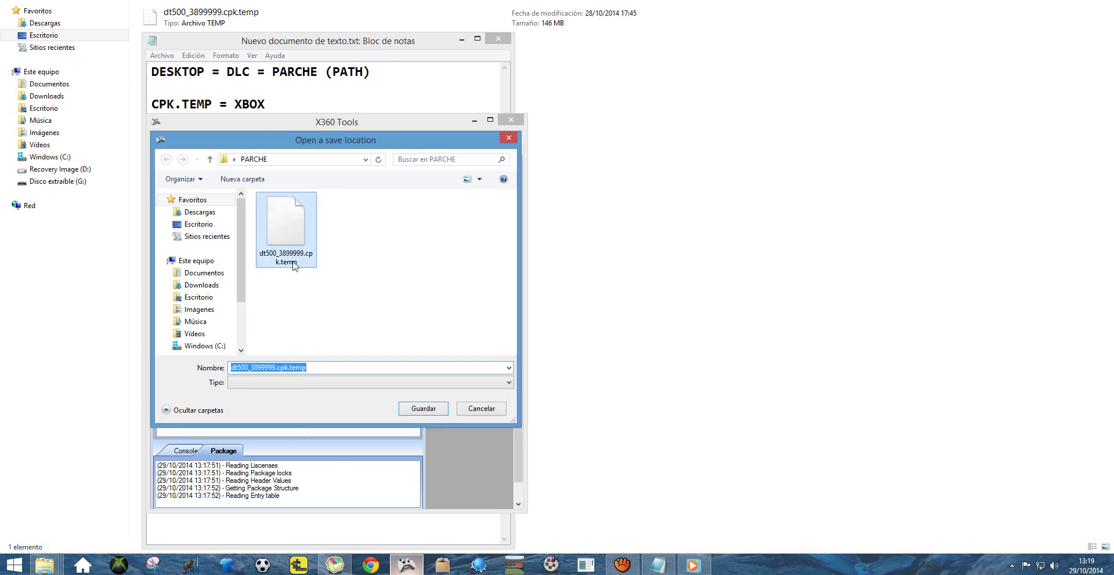
click(287, 368)
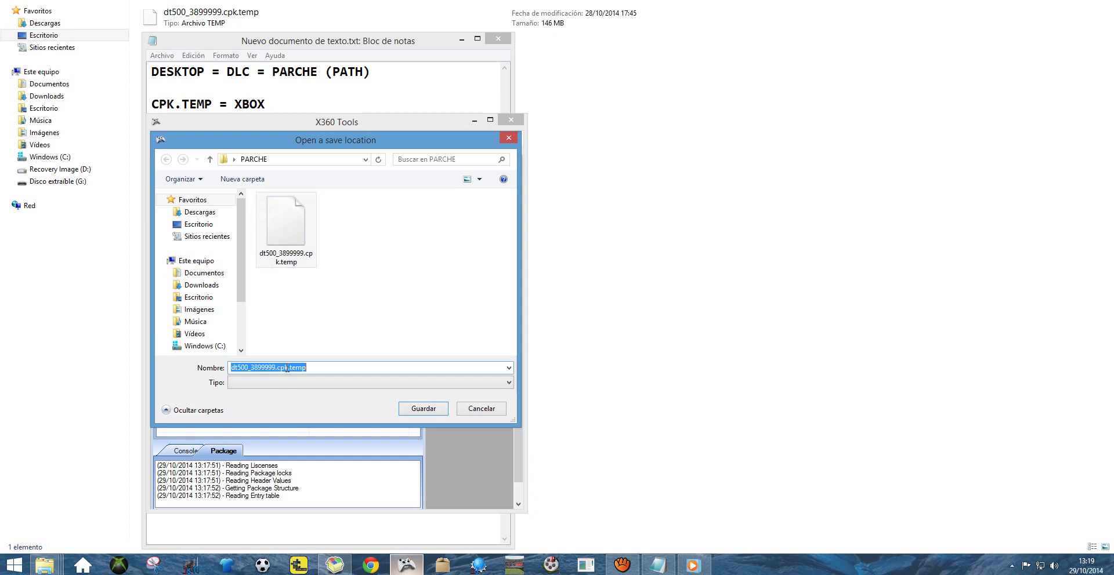
click(288, 368)
drag(288, 368, 350, 368)
key(BackSpace)
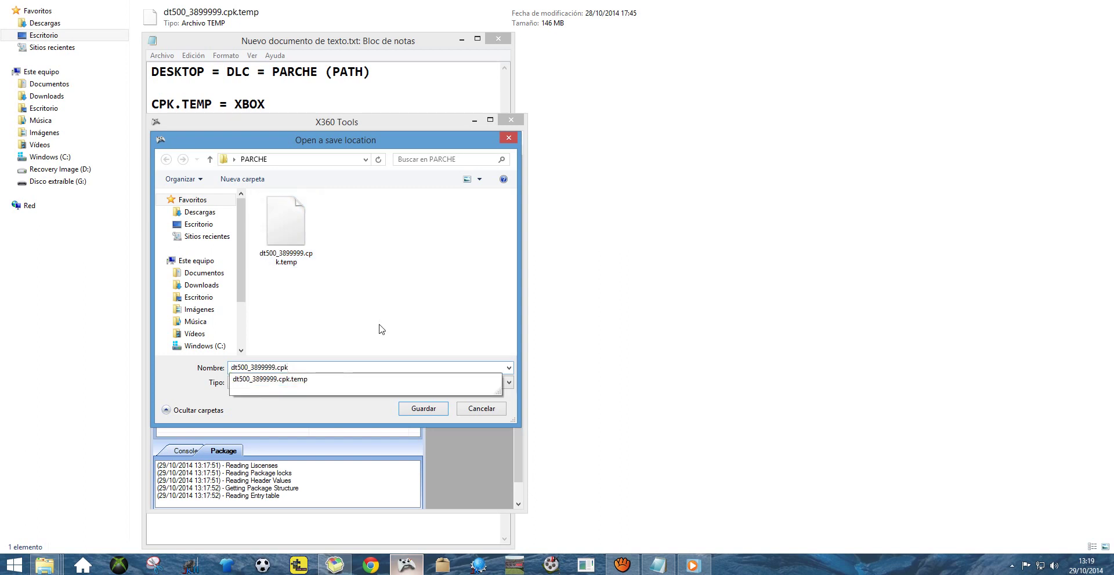
click(428, 408)
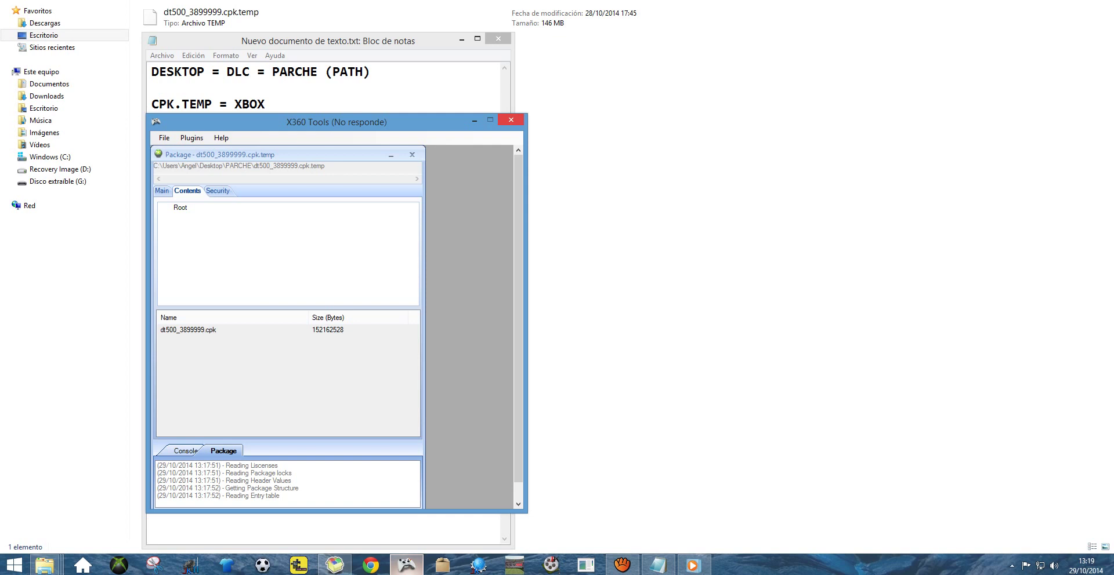
Step: Move the note window up slightly so its CPK lines show above X360 Tools, and bring X360 Tools back in front
click(319, 42)
drag(319, 44, 320, 32)
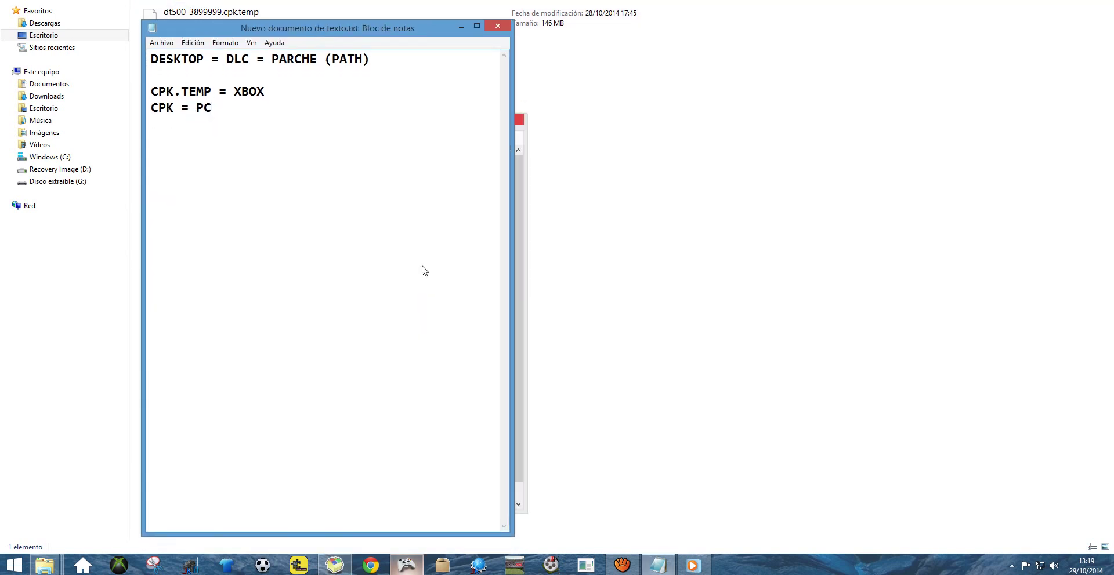
click(520, 411)
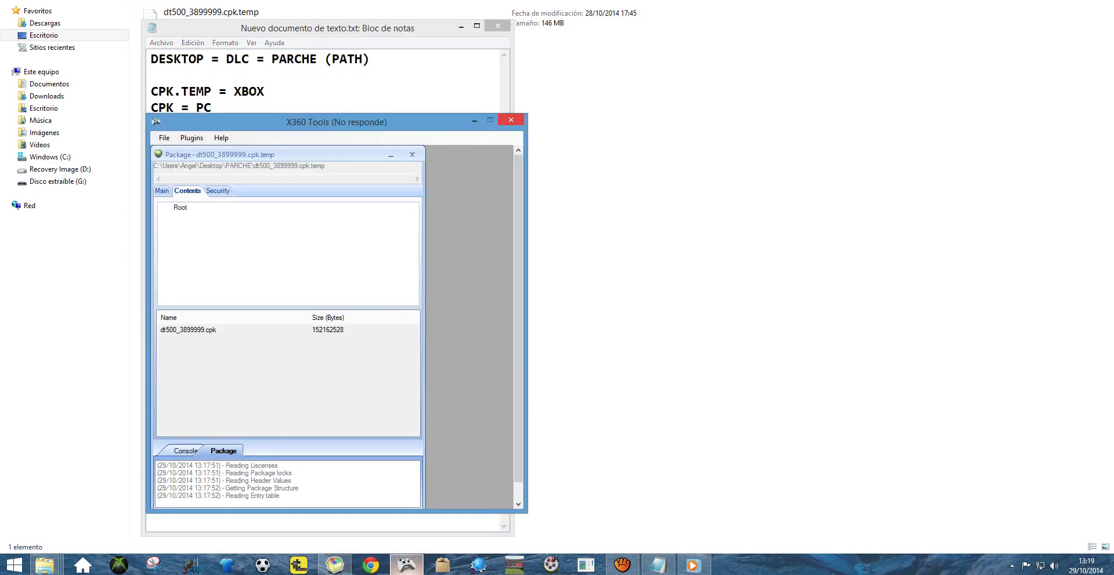
click(326, 29)
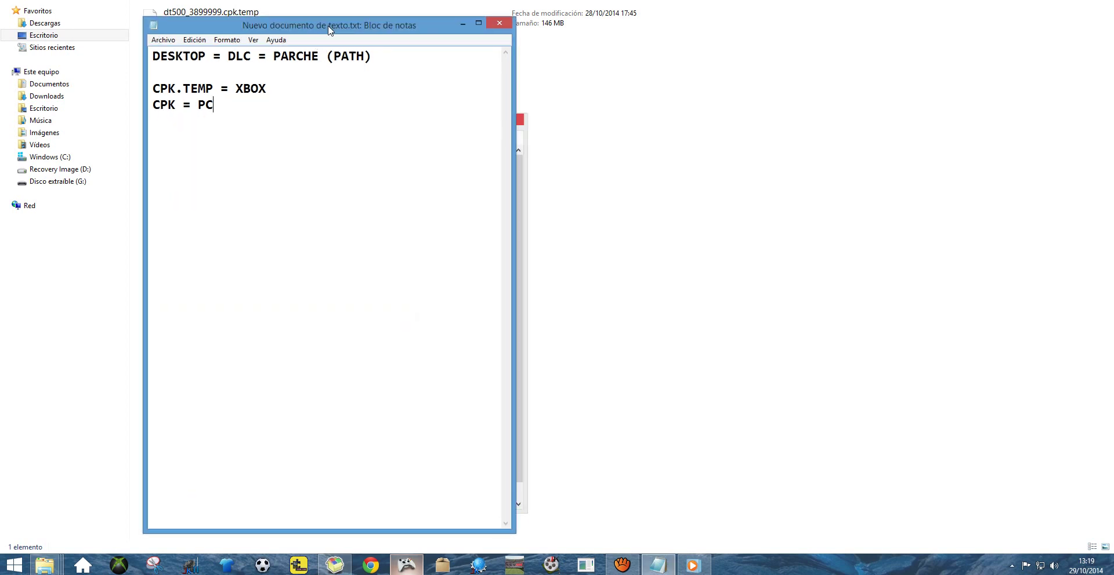
drag(326, 29, 329, 26)
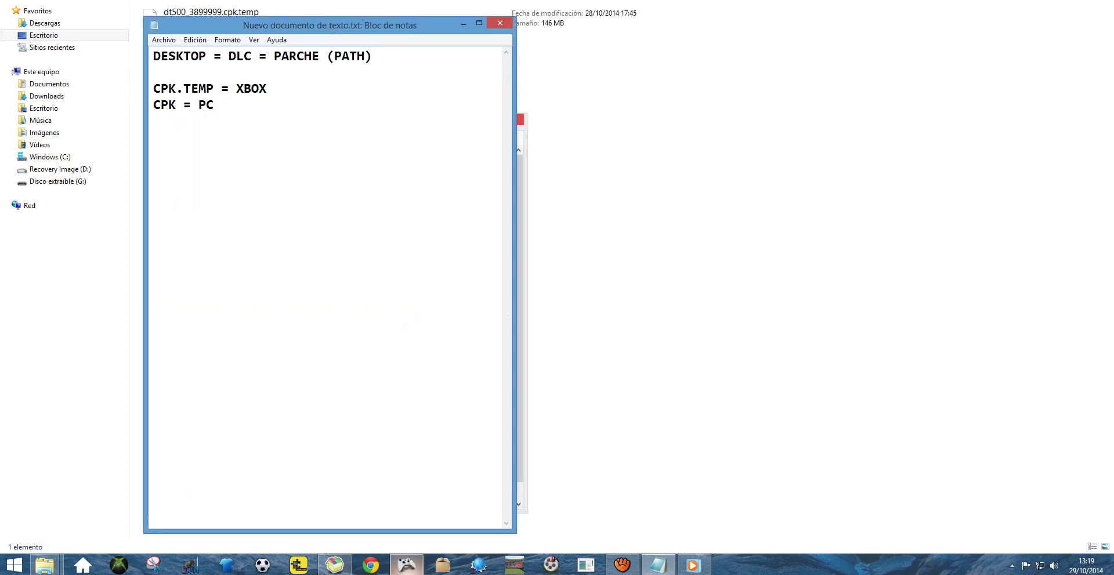
key(alt+Tab)
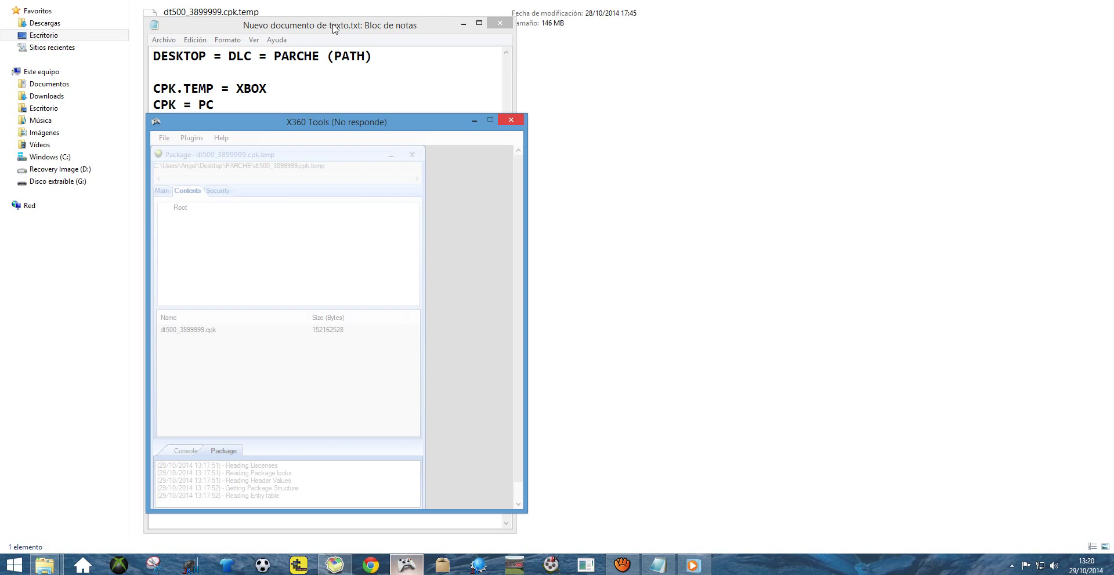
Step: Move the note and X360 Tools windows aside to uncover the file details in the PARCHE folder, keeping X360 Tools below the note's text
drag(334, 23, 554, 8)
click(324, 123)
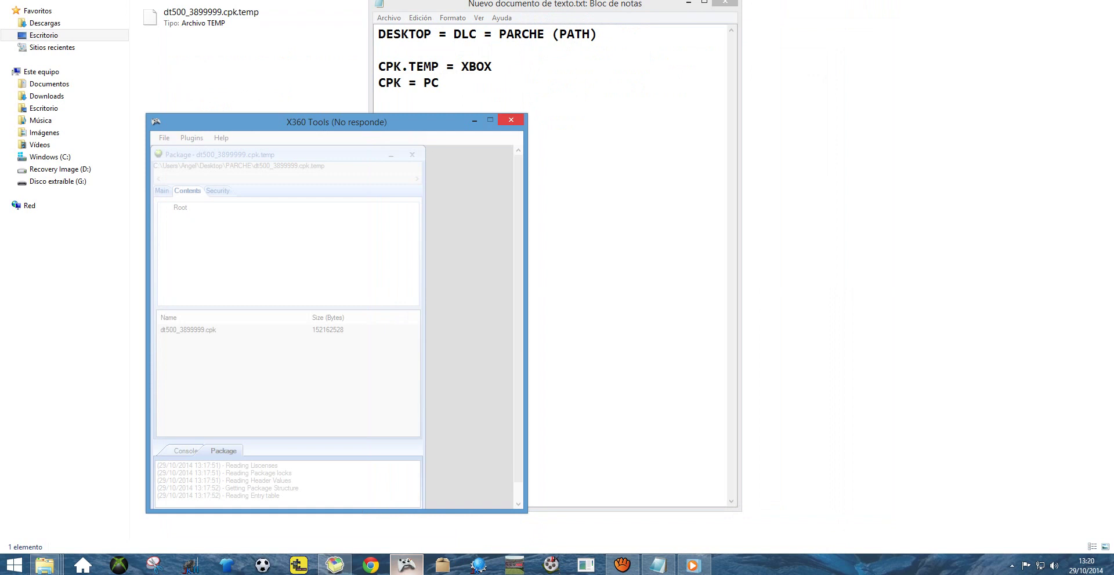
drag(324, 123, 547, 107)
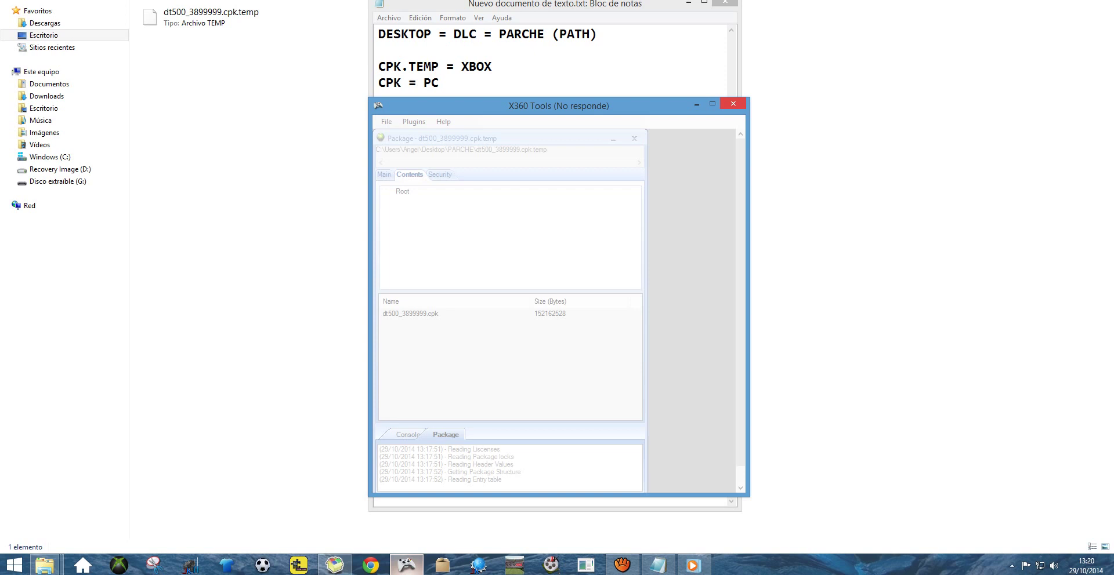
Step: Insert the line "NO RESPONDE = LOADING..." below the note's DESKTOP path line, followed by a blank line
click(419, 50)
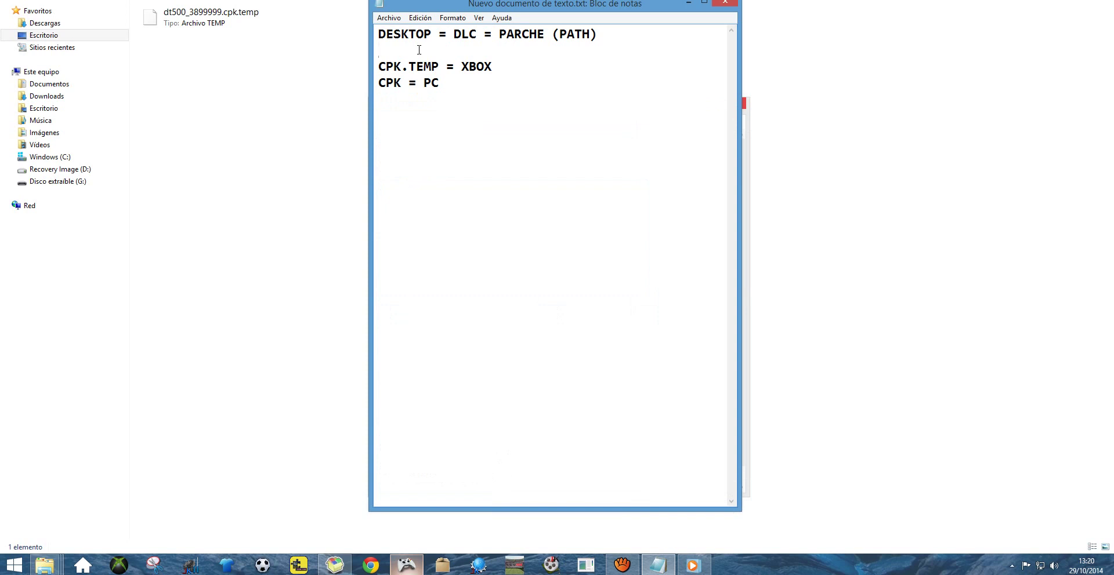
text(NO RESPONDE = LOA)
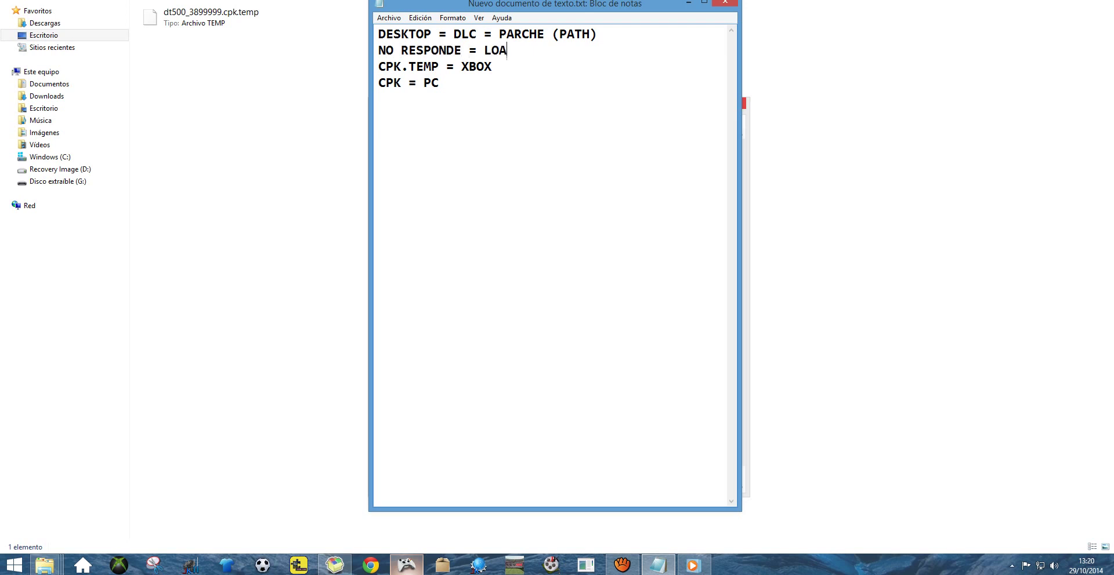
text(DING...)
key(Return)
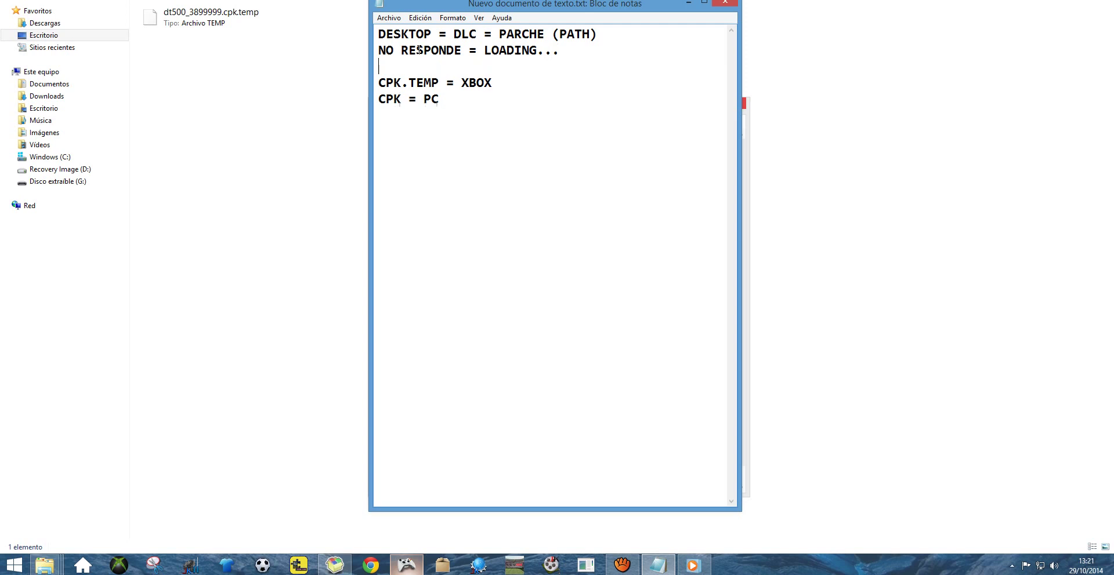
Step: Check the extraction in X360 Tools and the running screen recording, and select the extracted dt500_3899999.cpk in the PARCHE folder
click(747, 235)
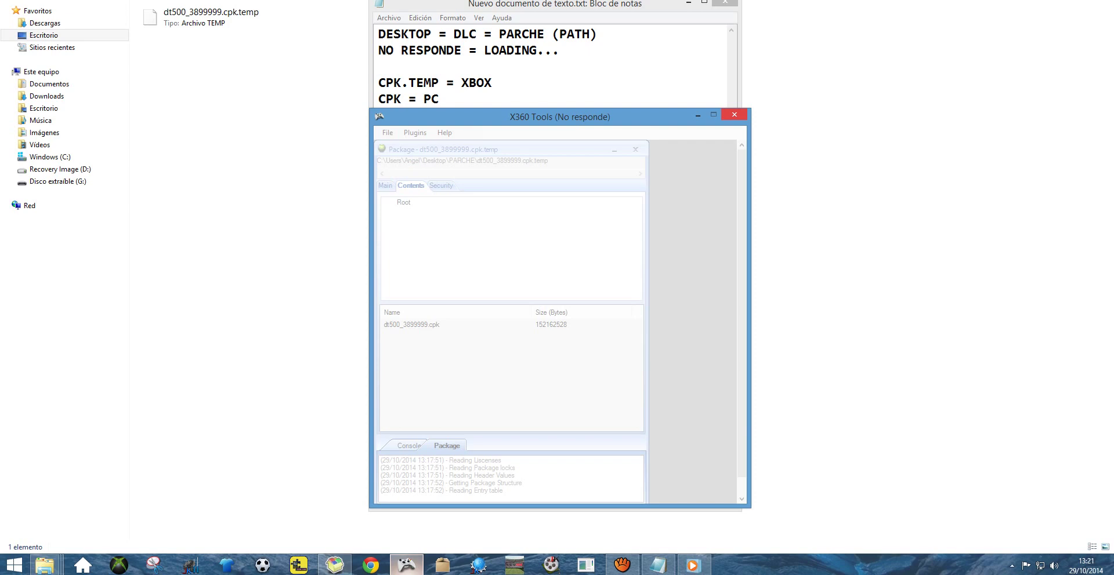
click(622, 565)
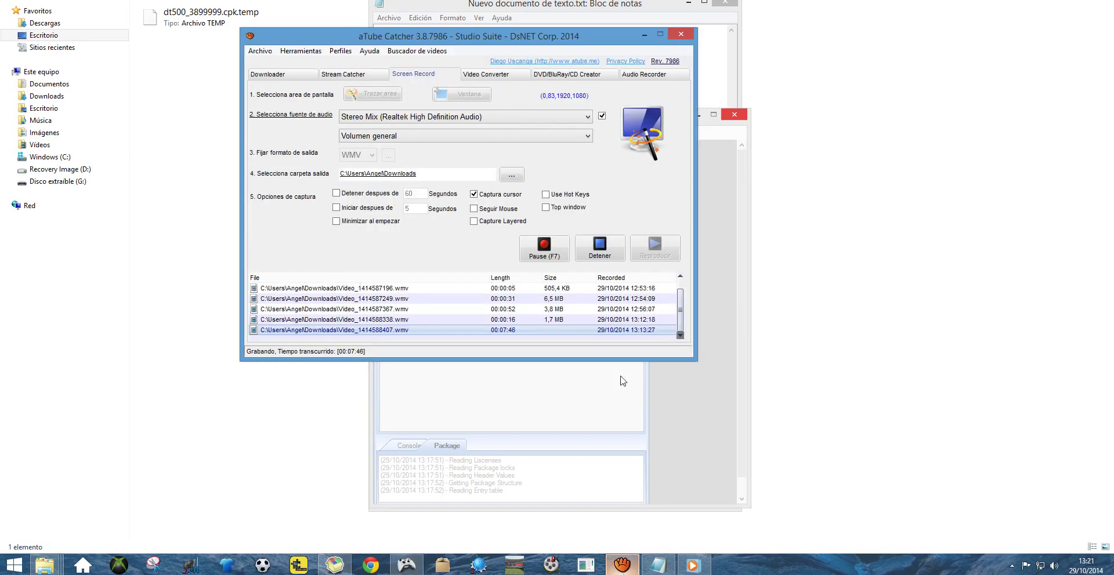
click(742, 137)
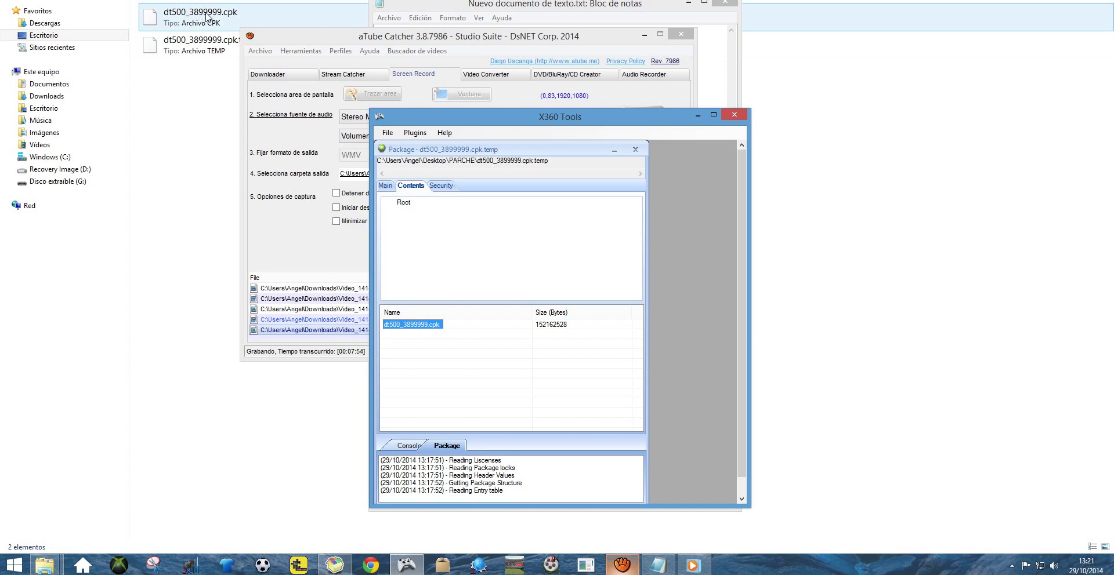
click(189, 87)
click(230, 16)
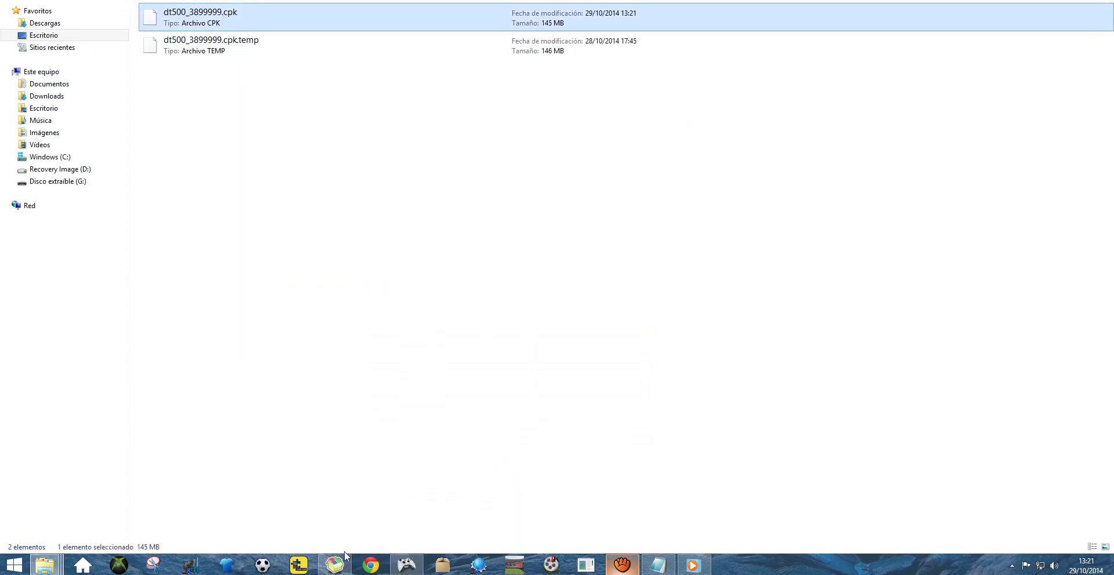
Step: Bring the note forward, move it just below the two files in the PARCHE folder and highlight its "CPK = PC" line
click(656, 567)
drag(504, 5, 277, 66)
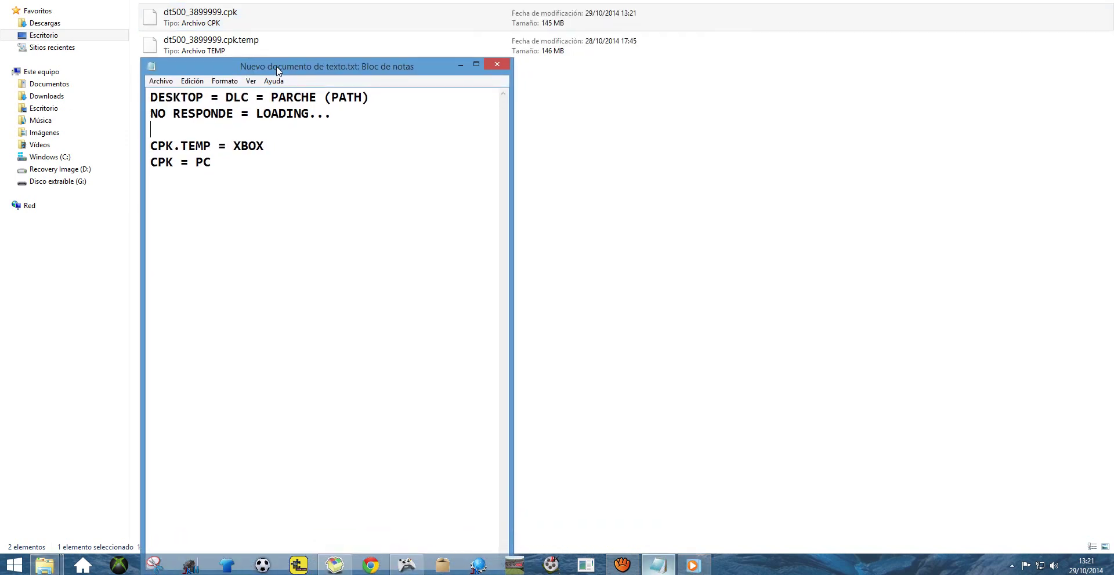
drag(248, 164, 143, 164)
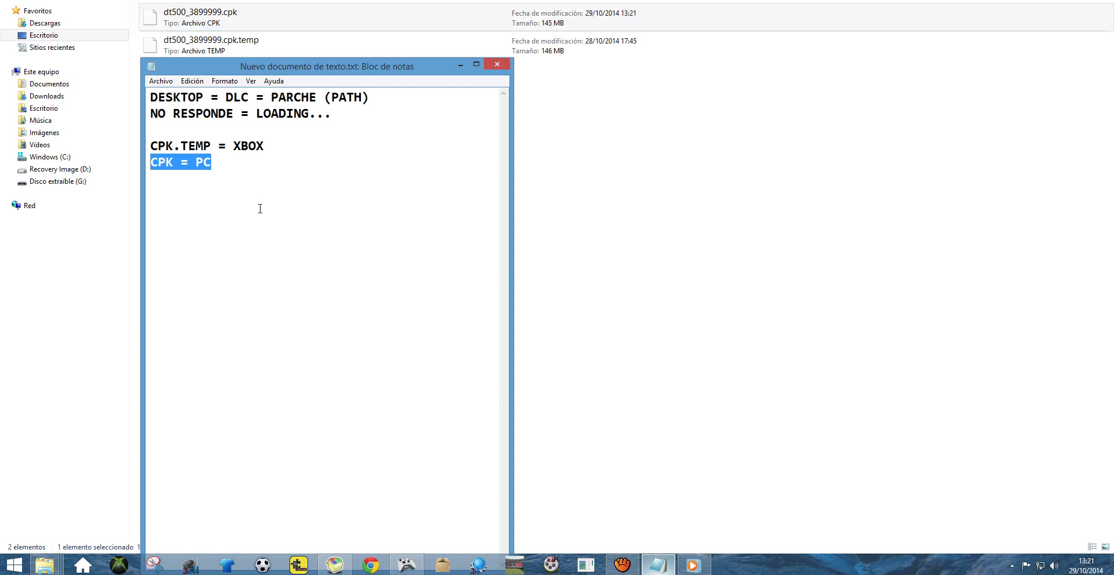
Step: Add the line "OPEN X360 TOOLS" to the end of the note, separated by a blank line from "CPK = PC"
click(244, 162)
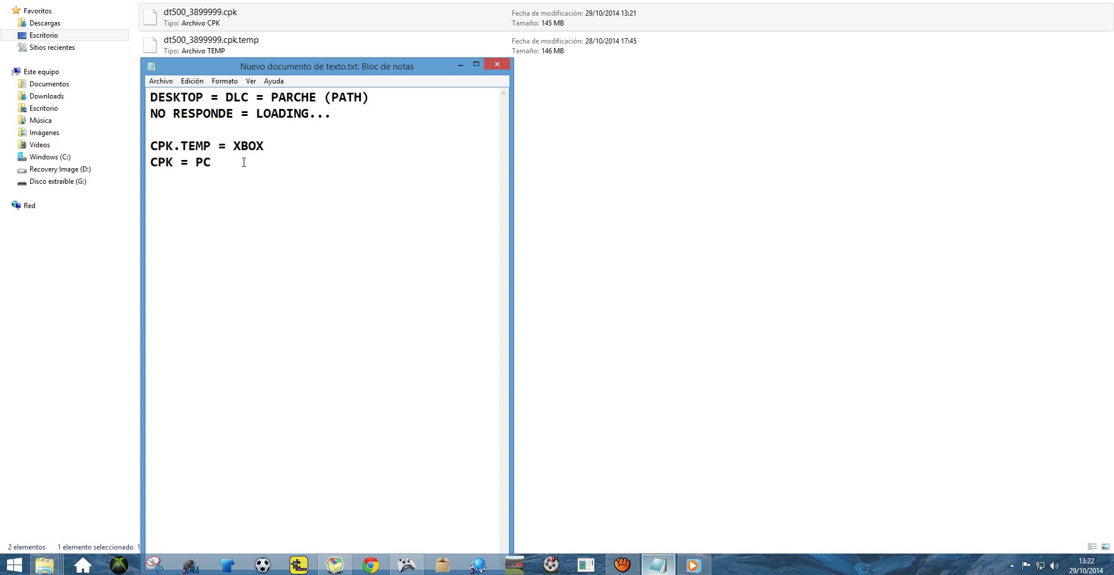
key(Return)
key(Return)
text(o)
key(BackSpace)
key(BackSpace)
text(OP)
key(BackSpace)
key(BackSpace)
key(Return)
key(Return)
text(OPEN X360 TOOLS)
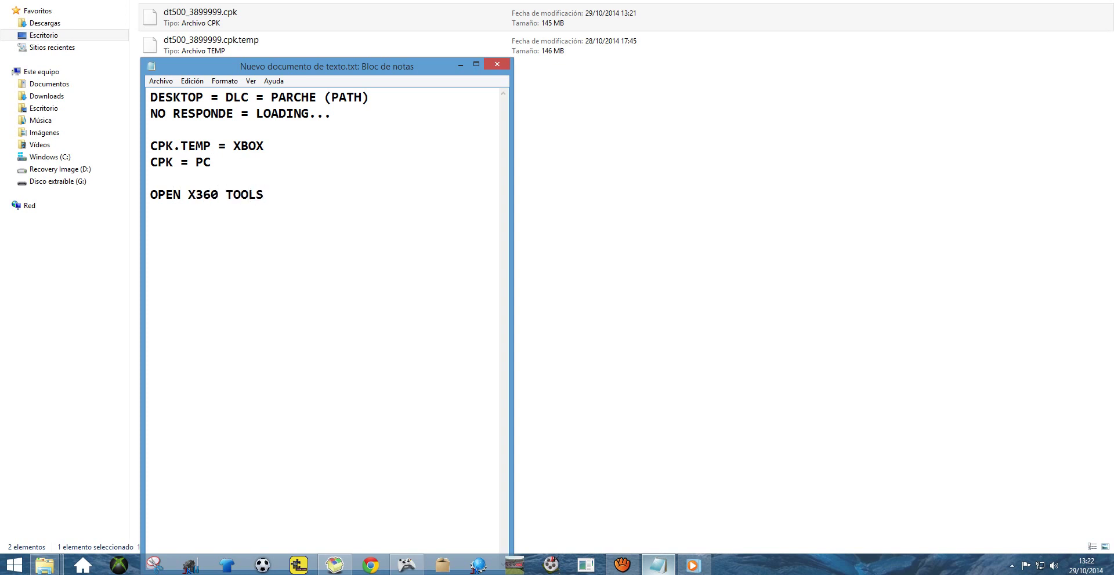
Step: Change the note's last line to "OPEN CRI PACKED FILE MAKER" and highlight that line
key(BackSpace)
key(BackSpace)
key(BackSpace)
key(BackSpace)
key(BackSpace)
key(BackSpace)
key(BackSpace)
key(BackSpace)
key(BackSpace)
key(BackSpace)
text(CRI PACKED)
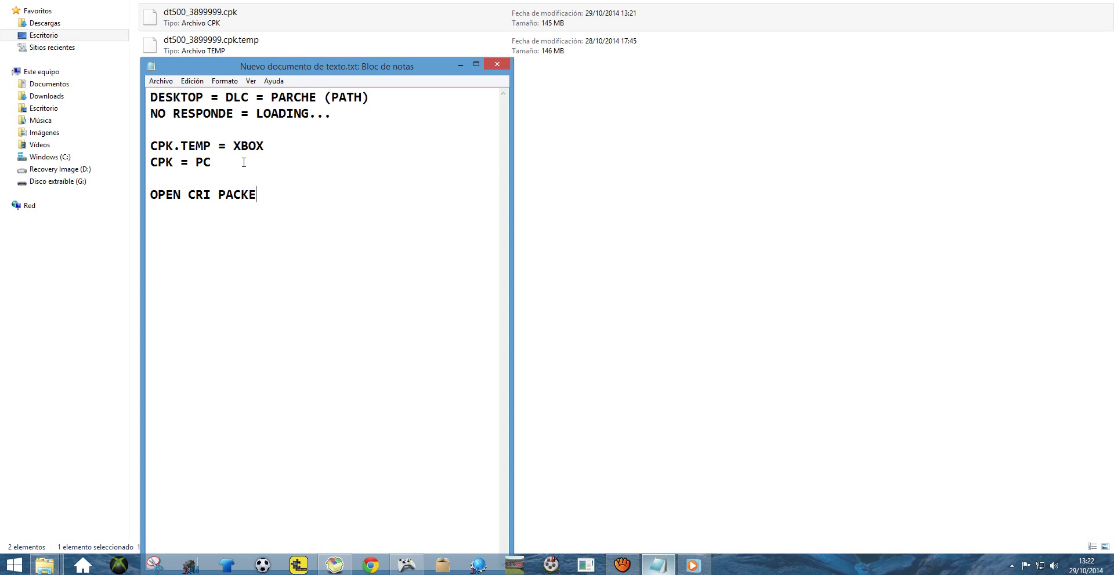
key(BackSpace)
text(D FILE MAKER)
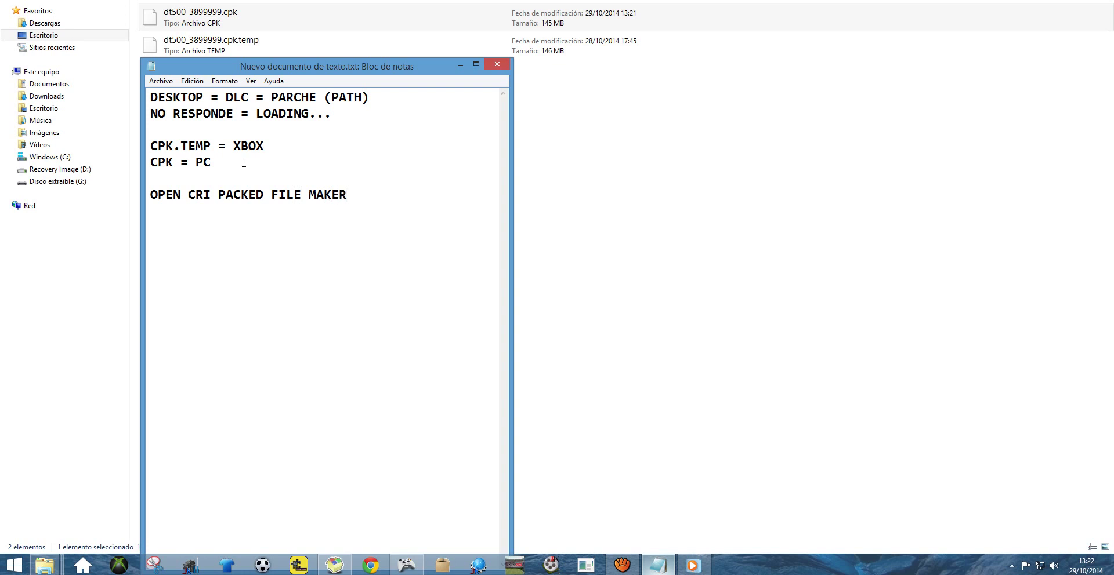
key(shift+Home)
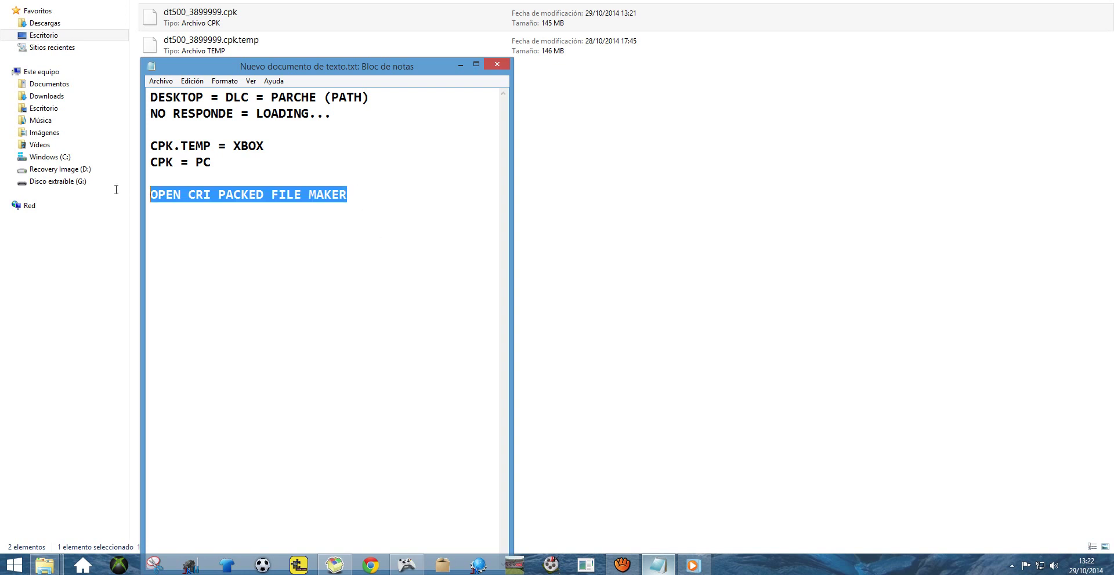
Step: Switch to CRI Packed File Maker, place it below the note's text and start opening a CPK file, highlighting the note's "DESKTOP = DLC = PARCHE (PATH)" line
click(334, 564)
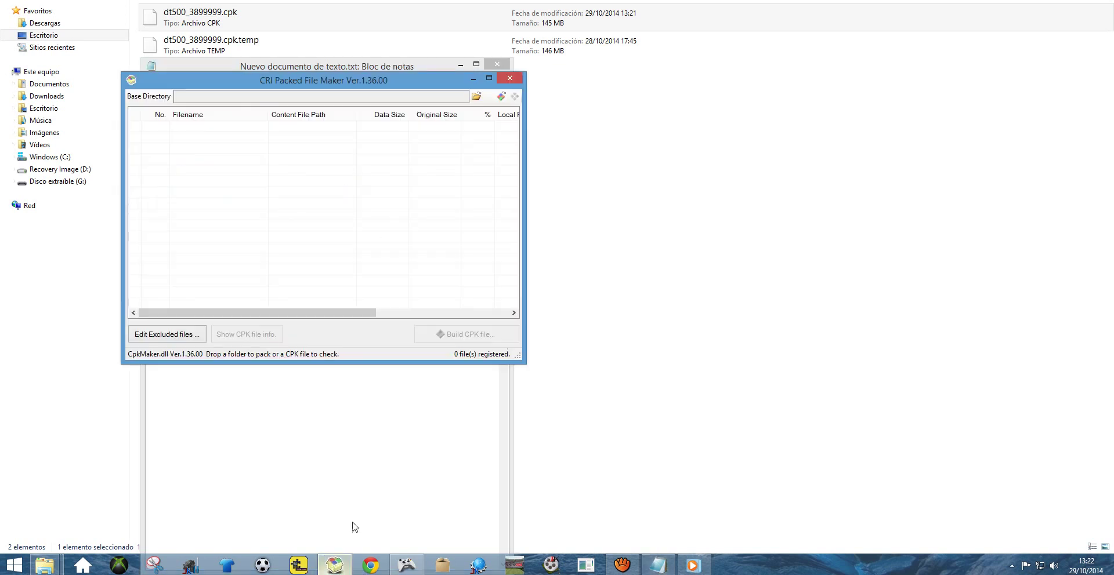
drag(288, 225, 266, 214)
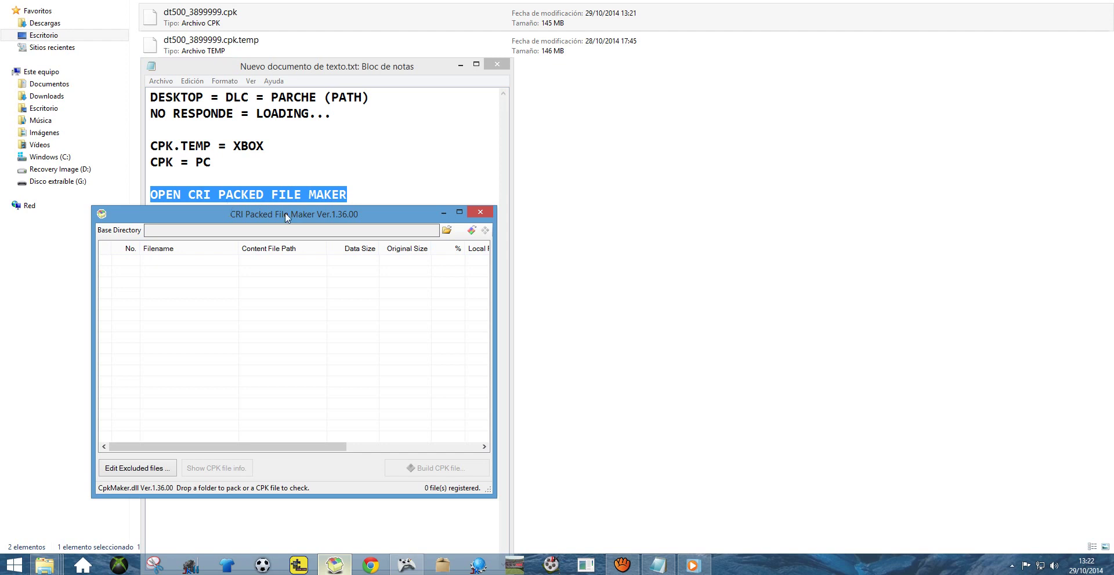
click(471, 231)
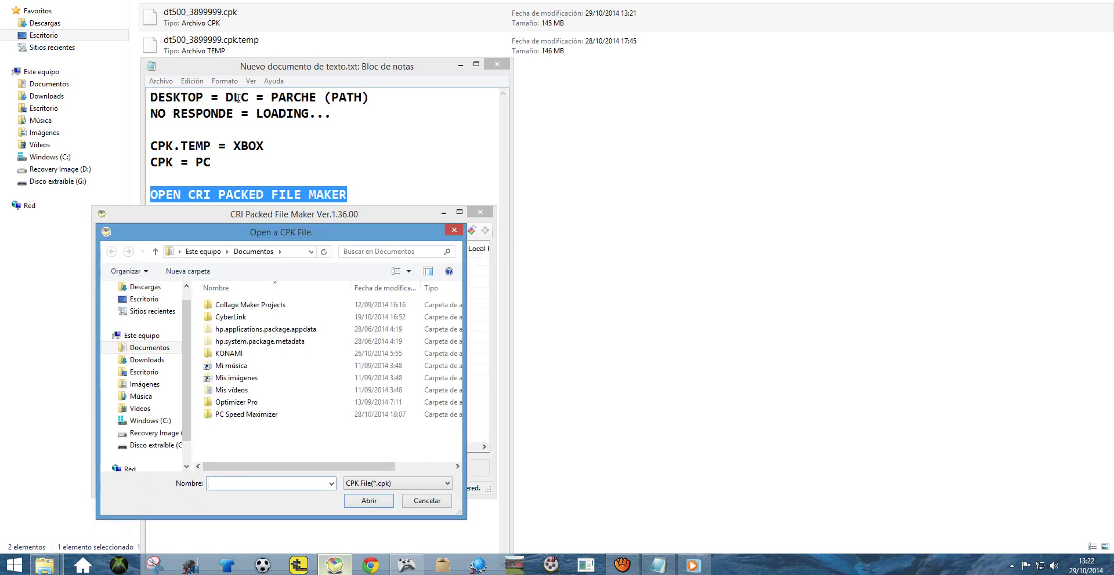
drag(153, 97, 369, 97)
click(122, 218)
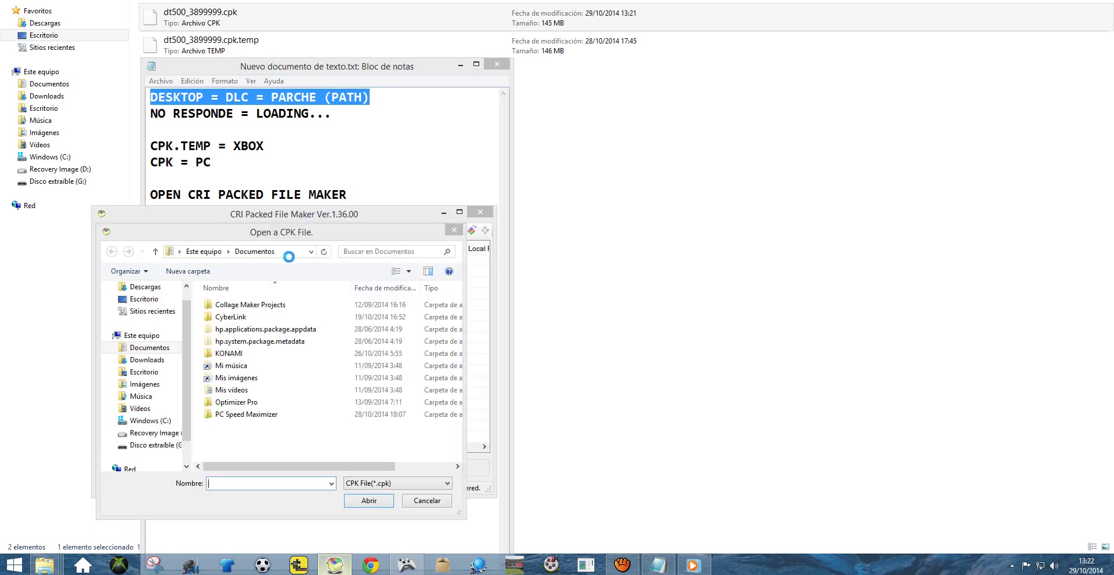
Step: Open dt500_3899999.cpk from the desktop's PARCHE folder, highlighting the note's "CPK = PC" line before confirming the file
click(143, 300)
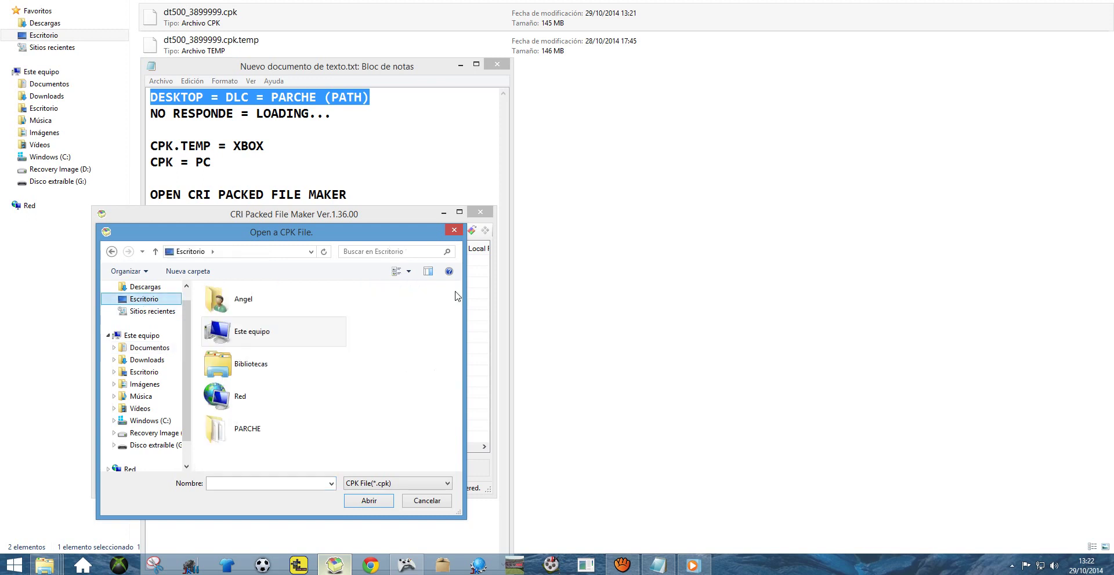
click(239, 440)
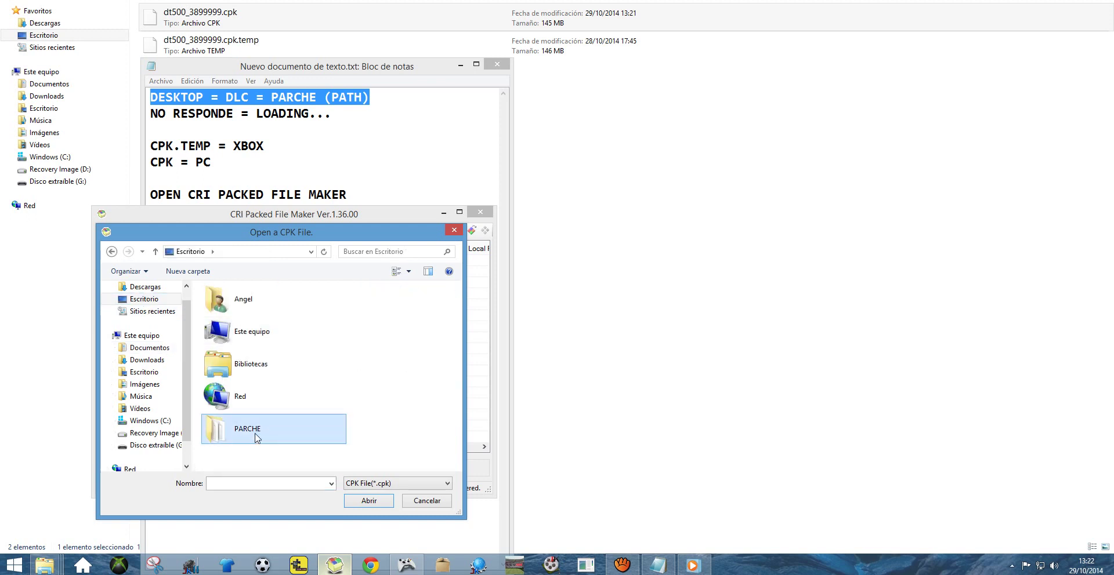
double_click(257, 439)
click(239, 330)
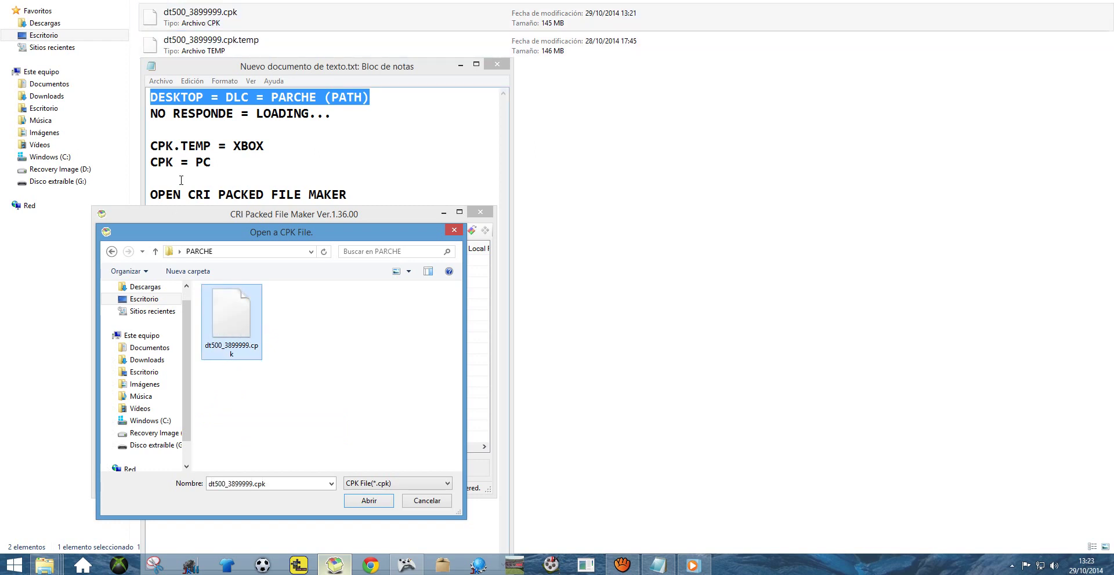
drag(221, 165, 149, 164)
click(128, 216)
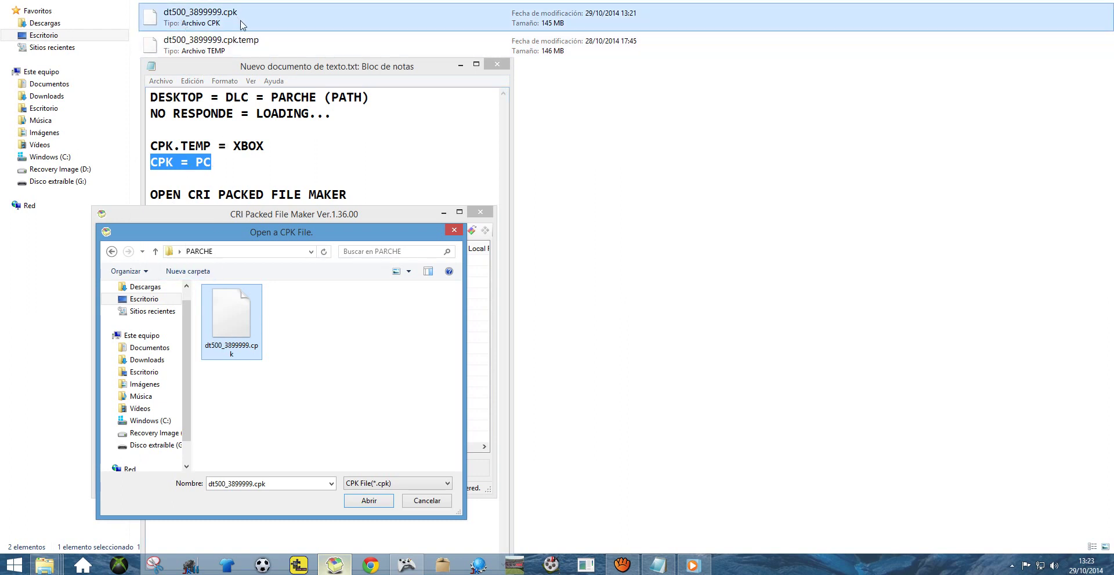
click(364, 501)
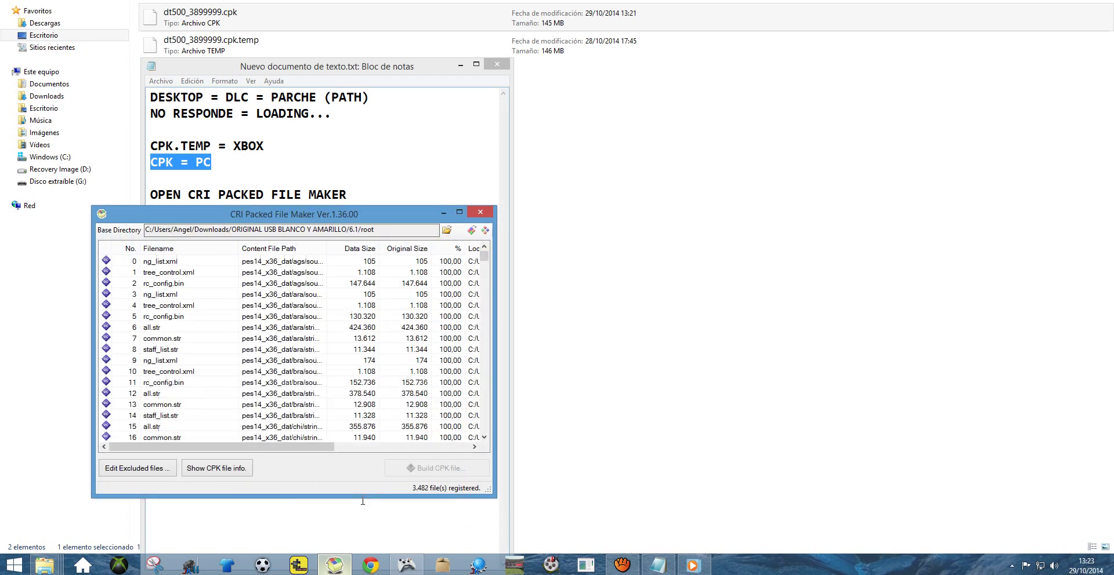
Step: Add the line "EXTRACK CPK A PES14_X36_DAT" to the note directly below "OPEN CRI PACKED FILE MAKER"
click(227, 163)
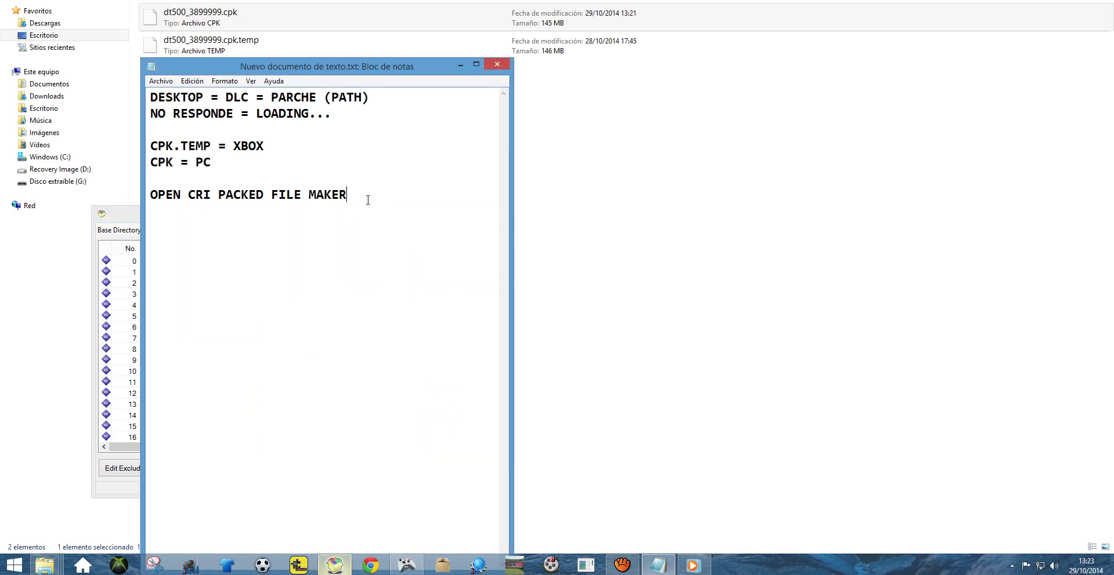
key(Return)
text(EXTRACK CPK)
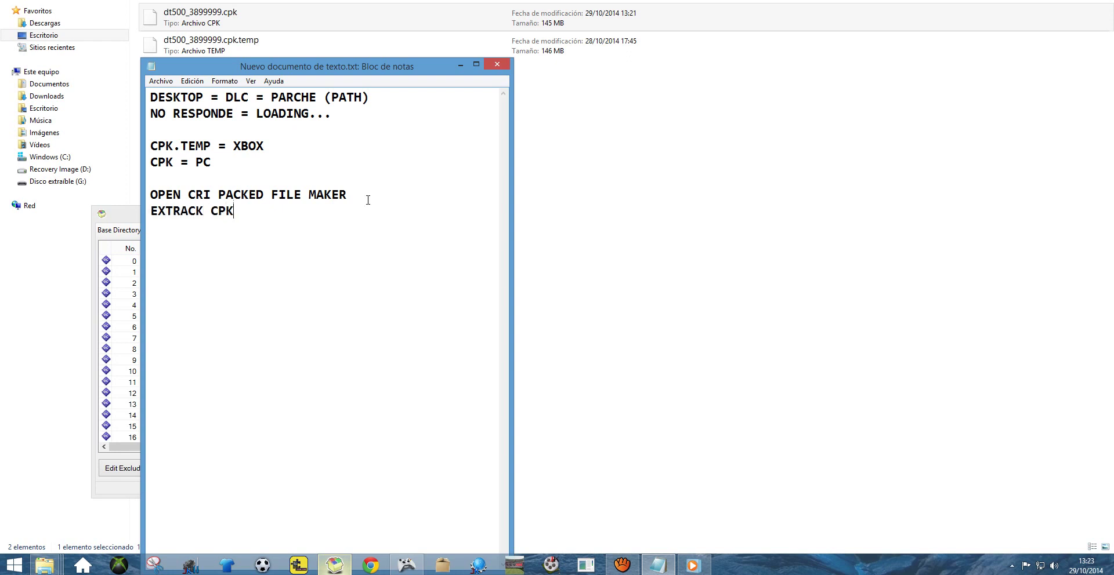
text( A PES14_X36-D)
key(BackSpace)
key(BackSpace)
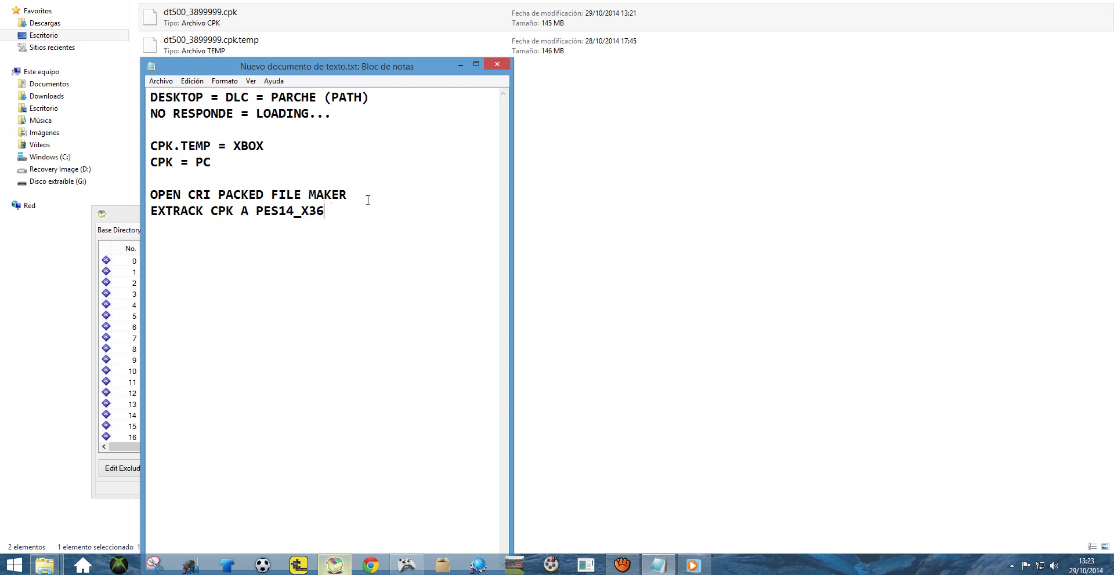
text(_DAT)
Step: Move the note up until its last line clears the CRI Packed File Maker window, and highlight "EXTRACK CPK A PES14_X36_DAT"
click(137, 234)
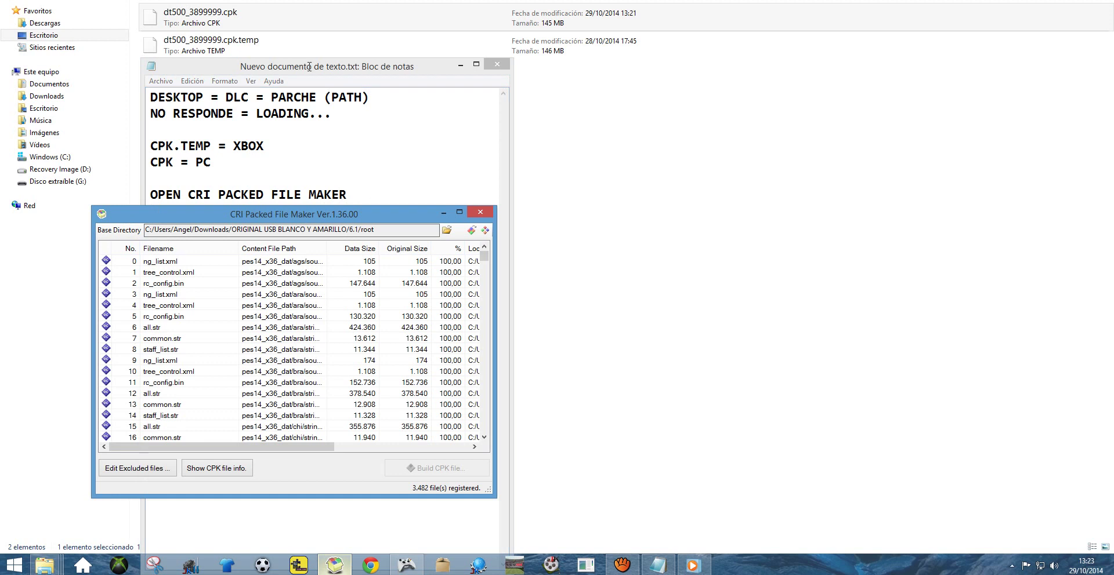
click(309, 67)
drag(309, 67, 308, 61)
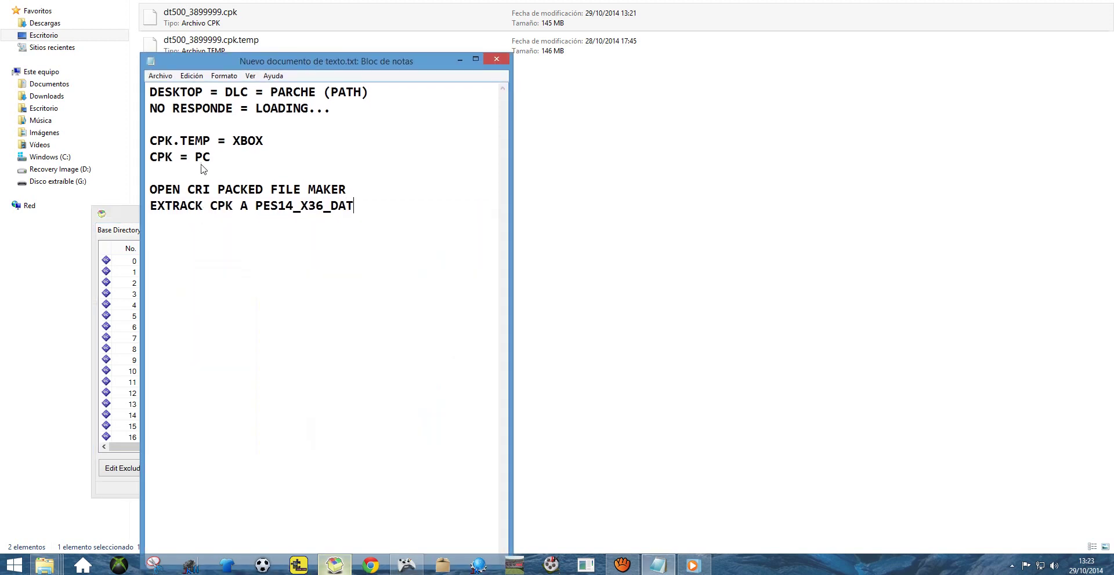
drag(223, 63, 223, 54)
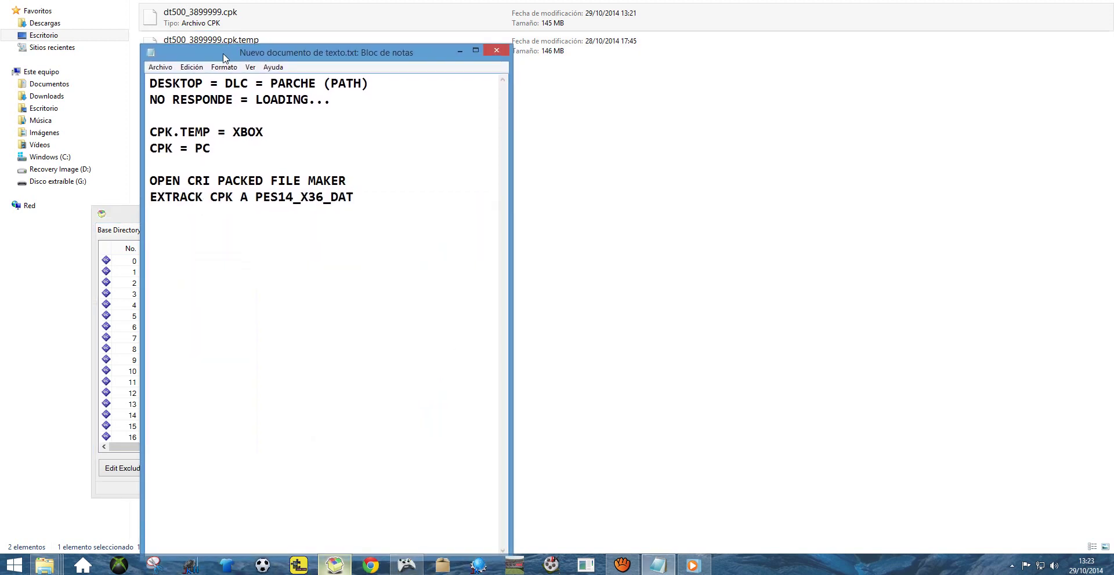
click(131, 212)
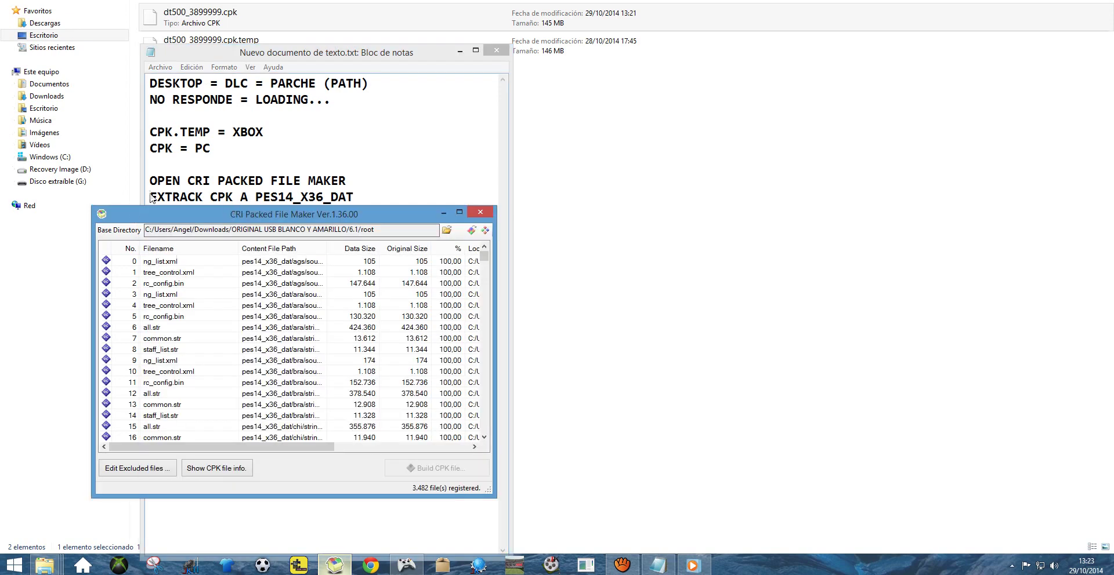
drag(150, 197, 345, 197)
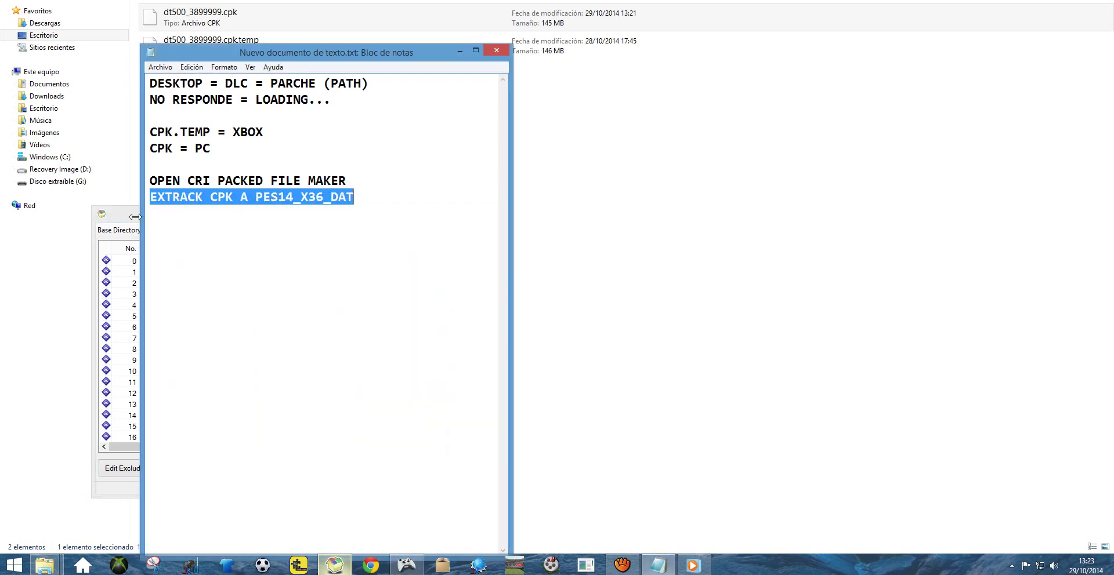
click(133, 216)
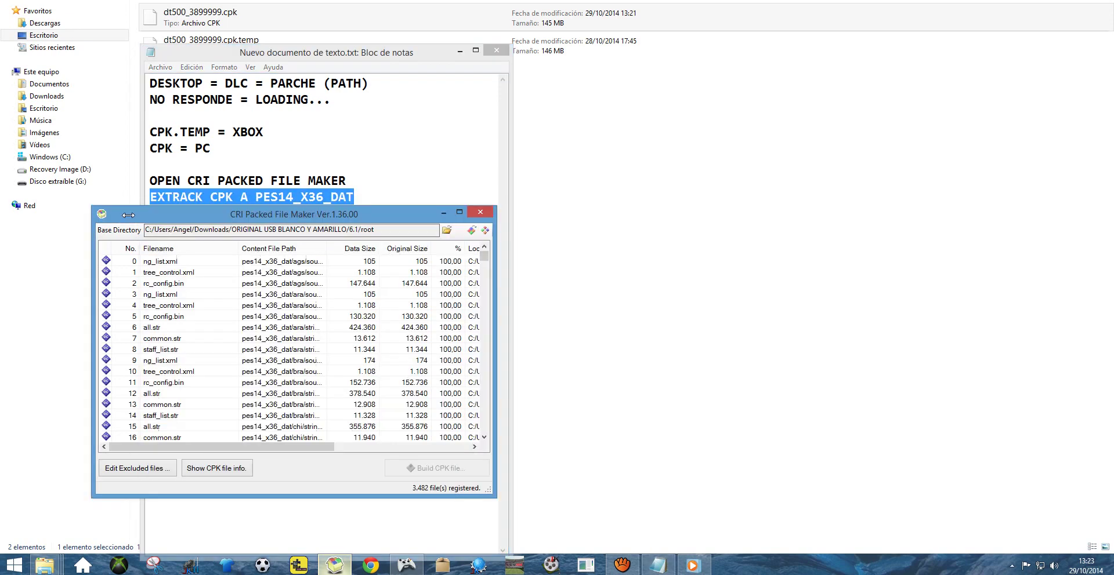
Step: Start extracting the opened CPK and choose the desktop's PARCHE folder as destination, highlighting the note's "DESKTOP = DLC = PARCHE (PATH)" line
click(484, 232)
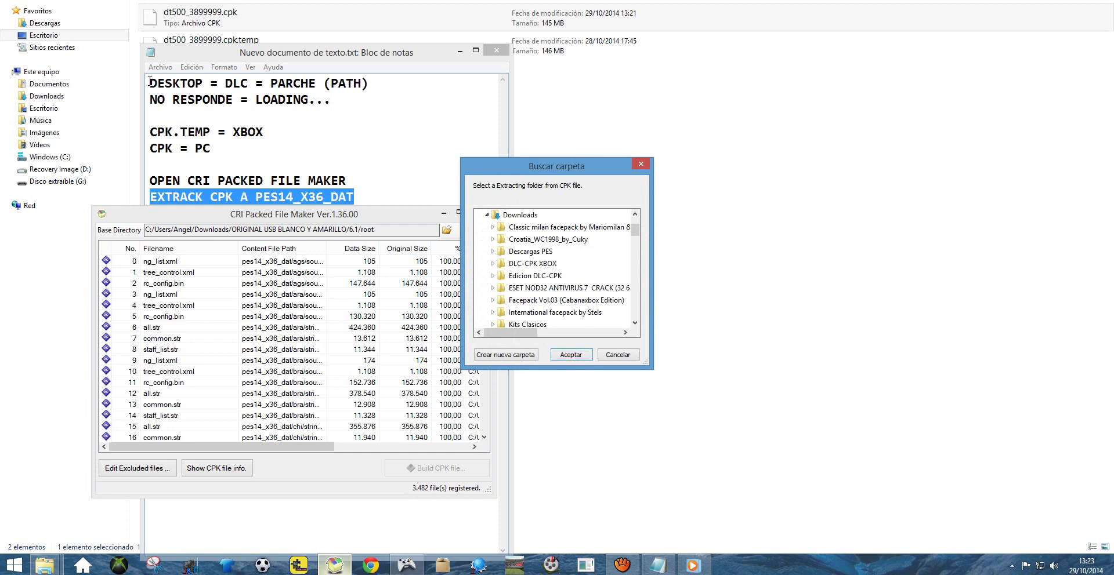
drag(149, 84, 378, 90)
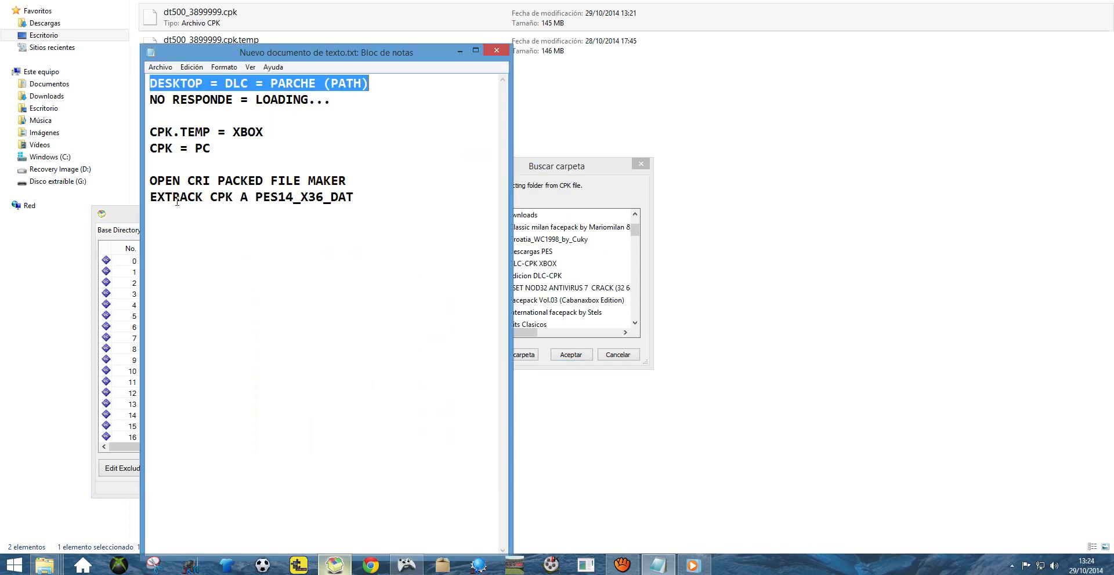
click(119, 218)
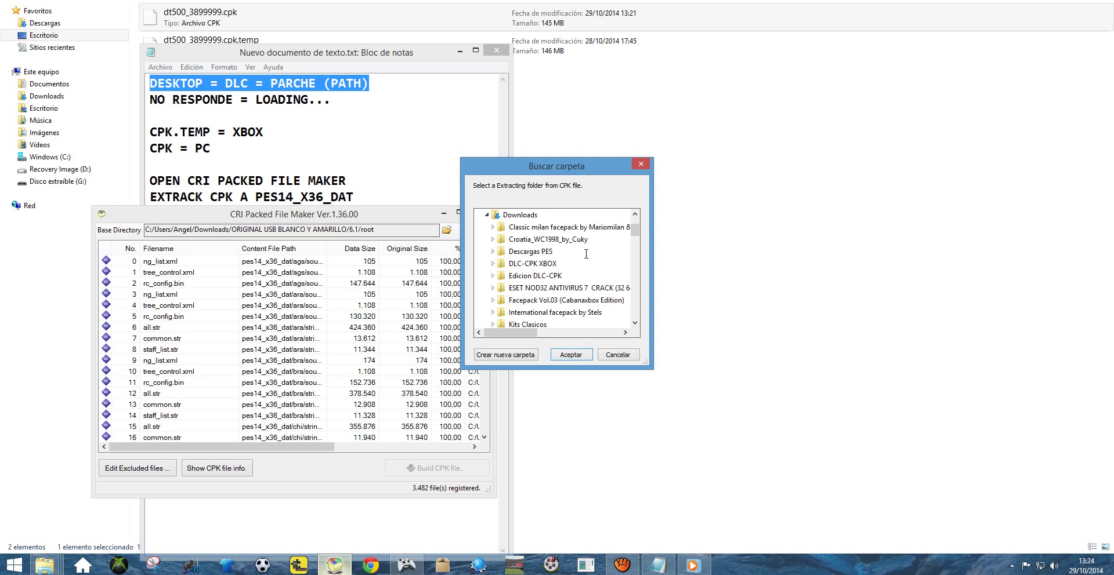
click(487, 215)
double_click(515, 227)
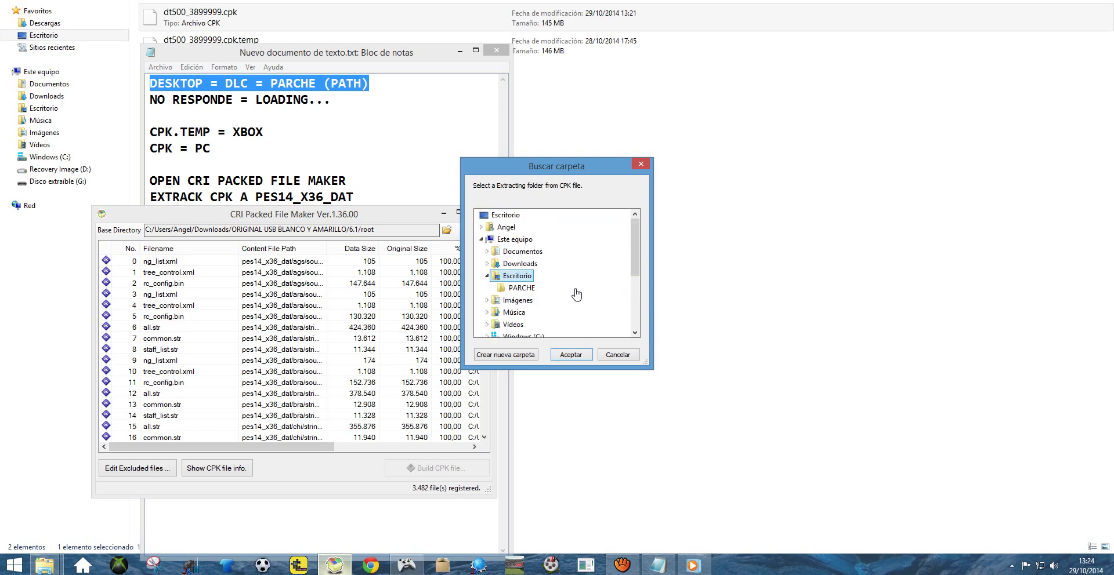
click(531, 289)
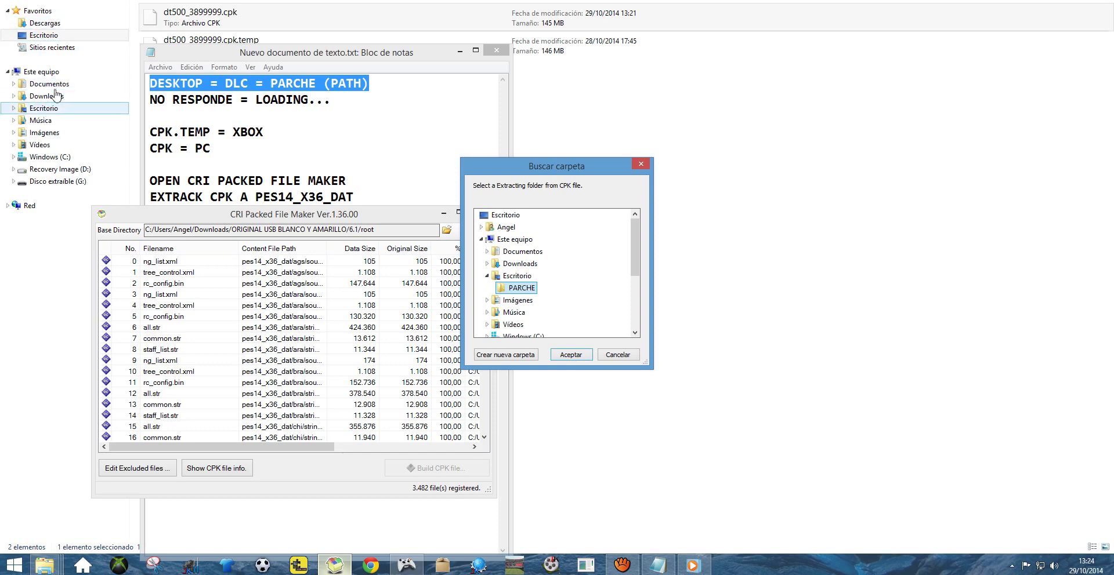
click(571, 354)
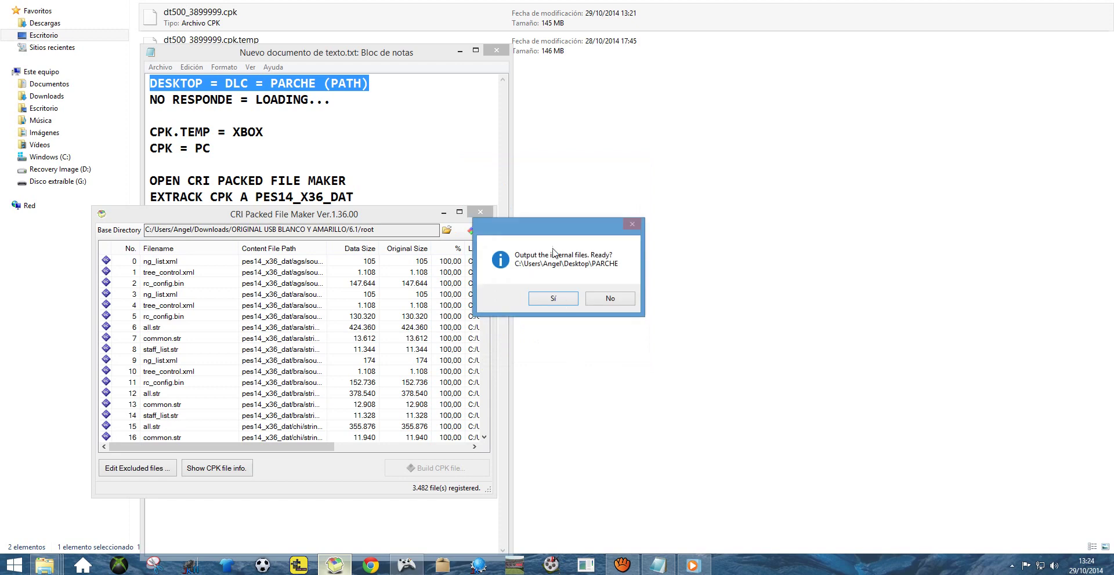
Step: Move the extraction prompt up beside the note's text and confirm the output of the internal files to PARCHE
drag(546, 231, 427, 110)
click(427, 120)
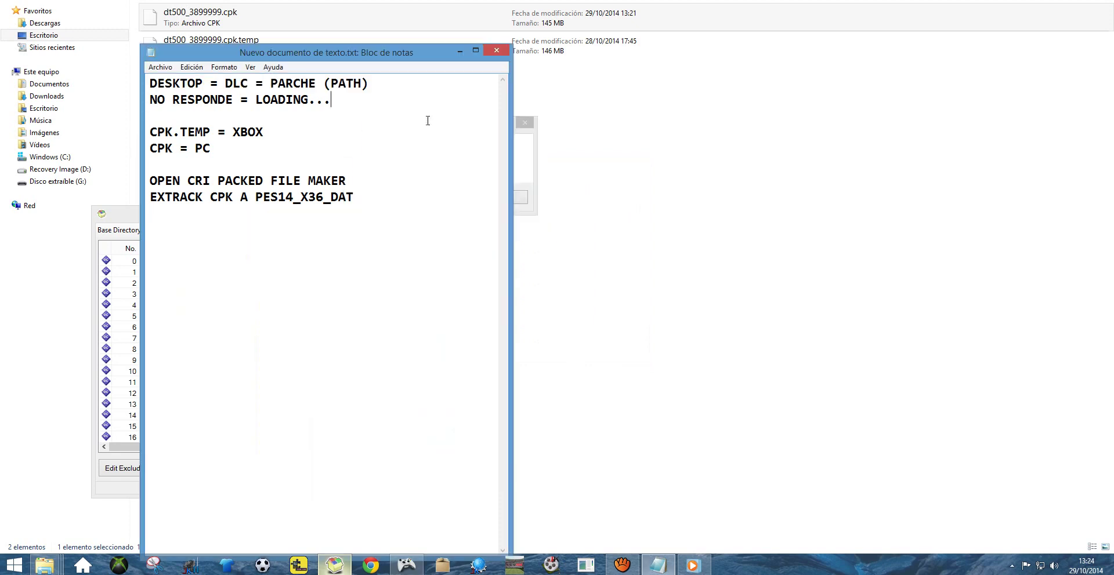
click(536, 173)
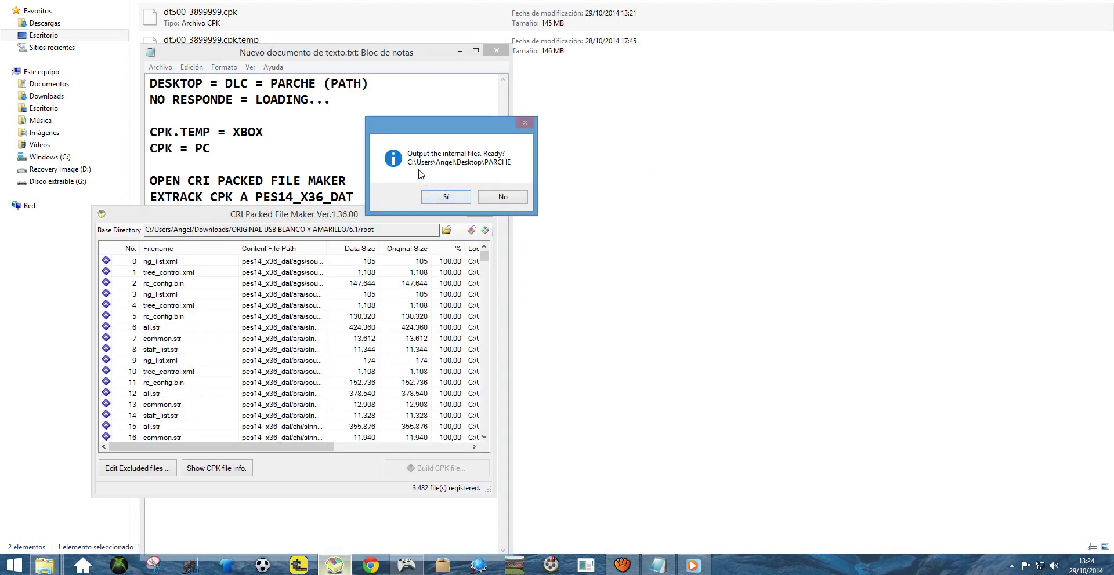
click(443, 197)
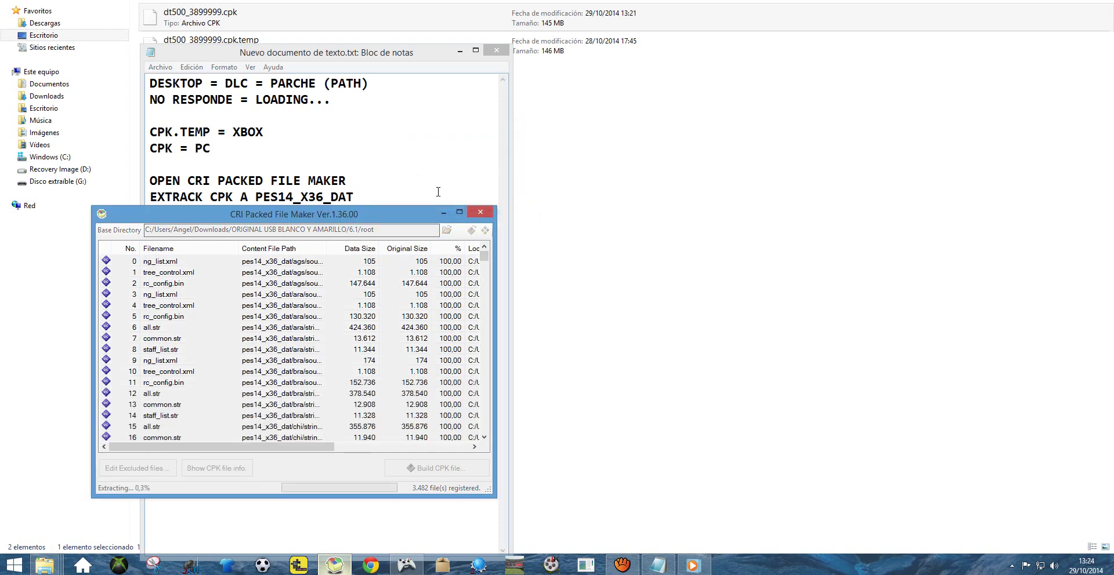